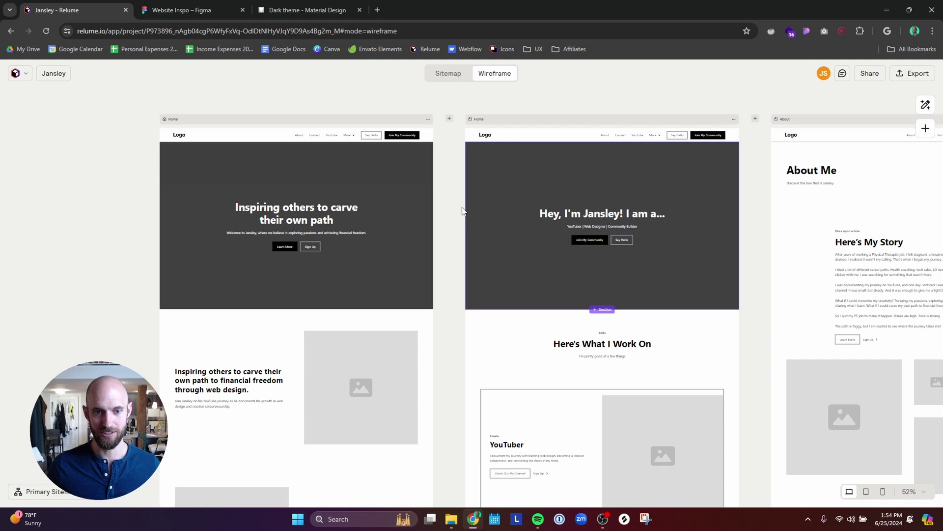
Step: Inspect the hero subtitle and the 'Here's What I Work On' heading on the reference homepage
{"action": "scroll", "coordinate": [456, 208], "scroll_direction": "up", "scroll_amount": 2}
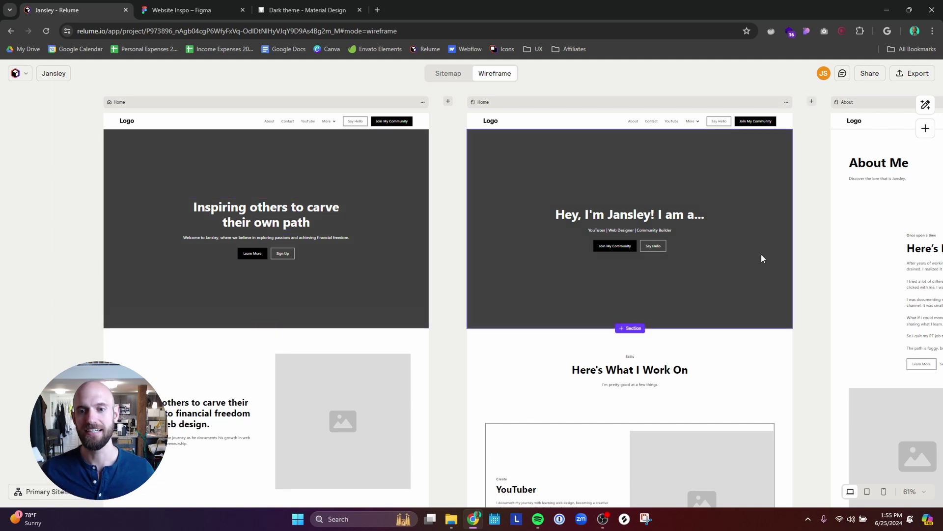
{"action": "scroll", "coordinate": [762, 255], "scroll_direction": "up", "scroll_amount": 3}
{"action": "scroll", "coordinate": [758, 241], "scroll_direction": "down", "scroll_amount": 3}
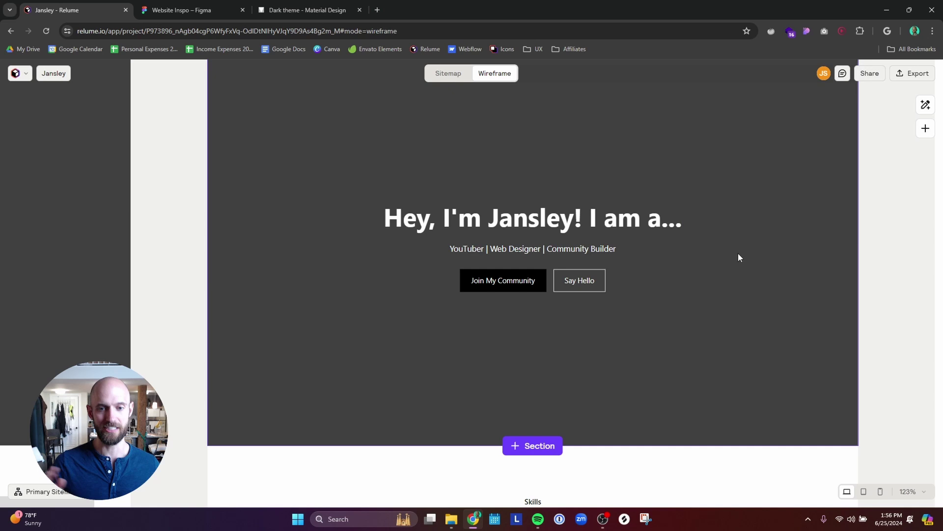
{"action": "left_click", "coordinate": [591, 253]}
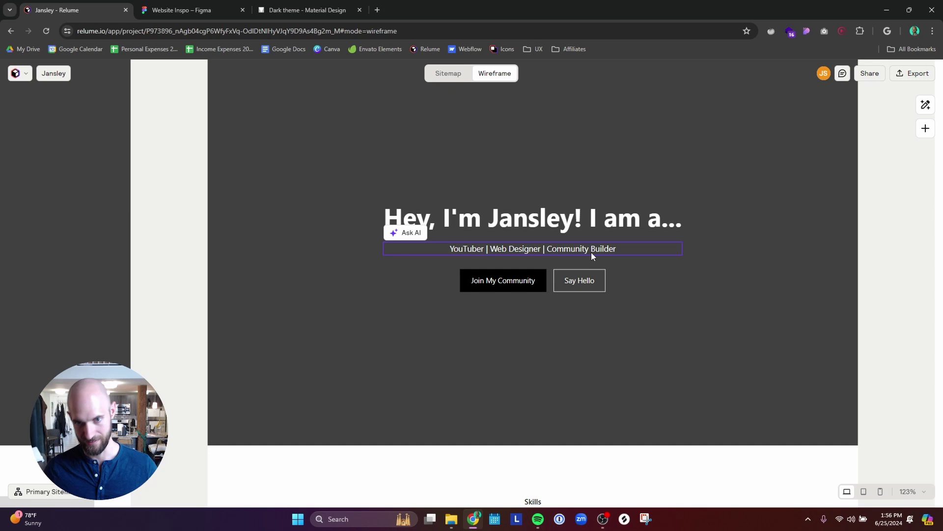
{"action": "scroll", "coordinate": [721, 285], "scroll_direction": "down", "scroll_amount": 2, "text": "ctrl"}
{"action": "scroll", "coordinate": [721, 285], "scroll_direction": "down", "scroll_amount": 1}
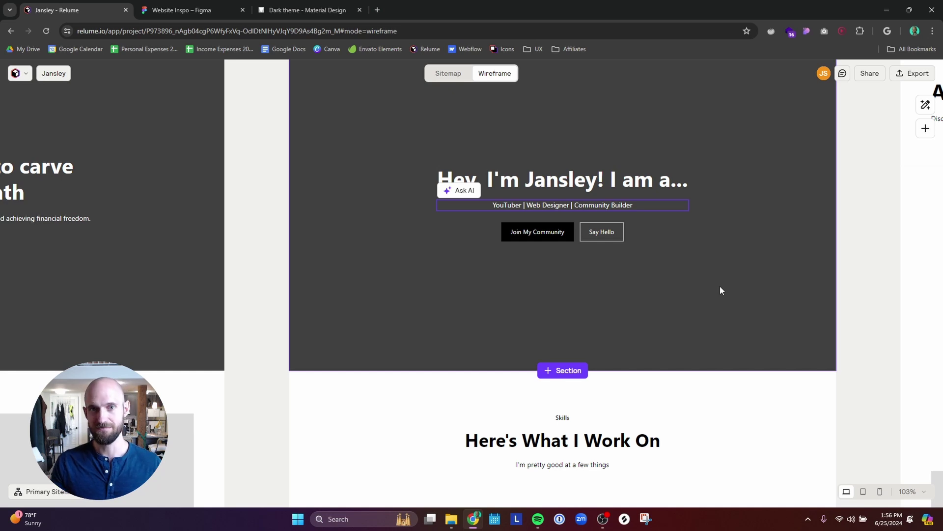
{"action": "scroll", "coordinate": [721, 290], "scroll_direction": "down", "scroll_amount": 4}
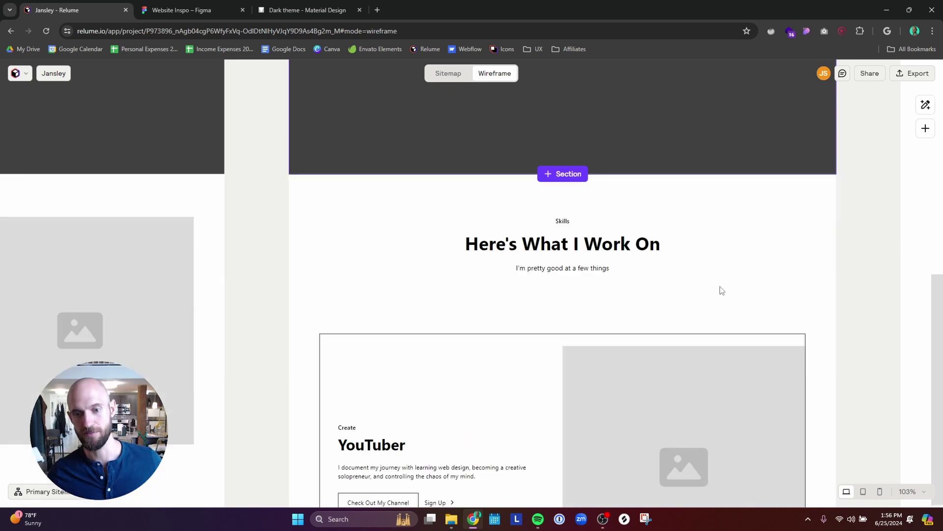
{"action": "double_click", "coordinate": [644, 252]}
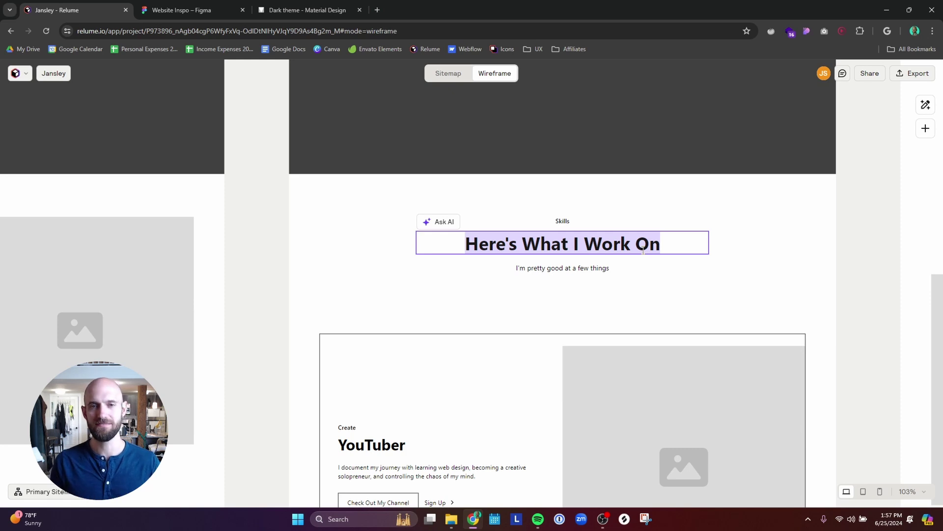
Step: Examine the skills section layout and its YouTuber feature card
{"action": "left_click", "coordinate": [722, 291]}
{"action": "scroll", "coordinate": [708, 285], "scroll_direction": "down", "scroll_amount": 3}
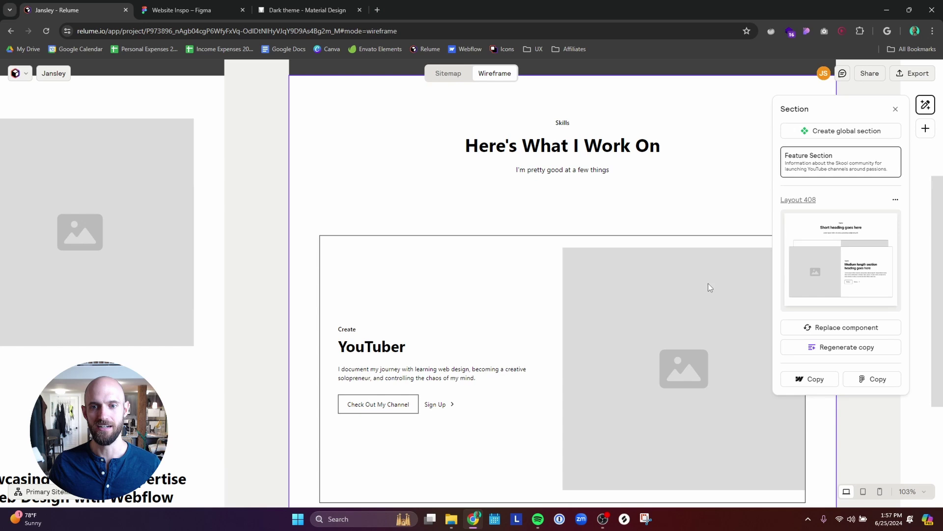
{"action": "scroll", "coordinate": [653, 265], "scroll_direction": "up", "scroll_amount": 2}
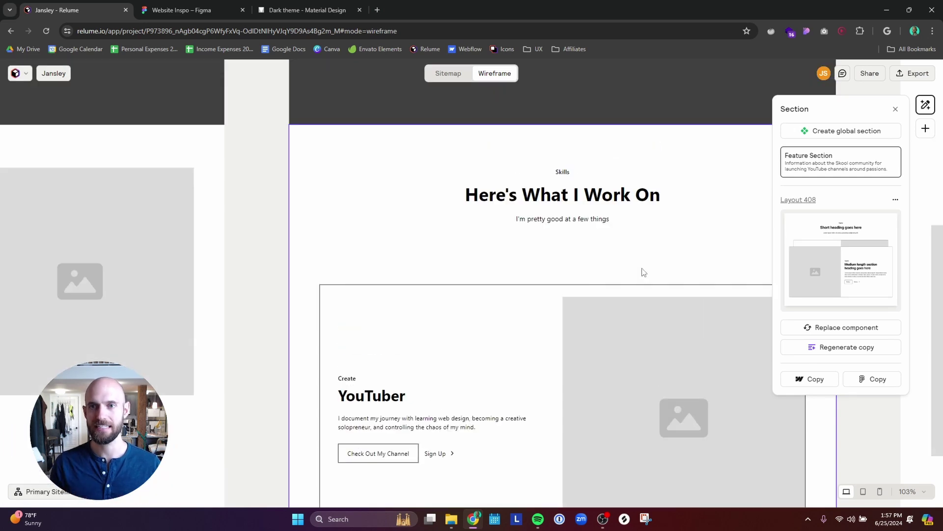
{"action": "left_click", "coordinate": [640, 203]}
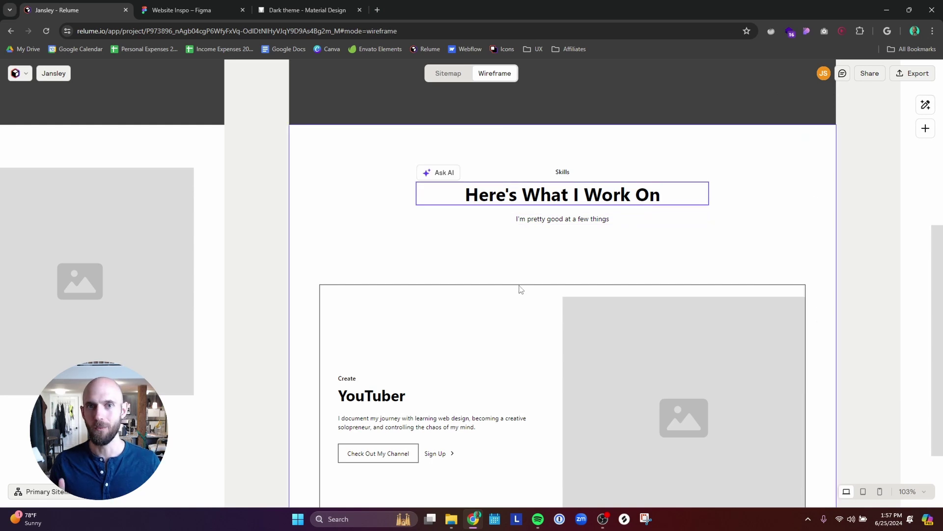
{"action": "left_click", "coordinate": [512, 335]}
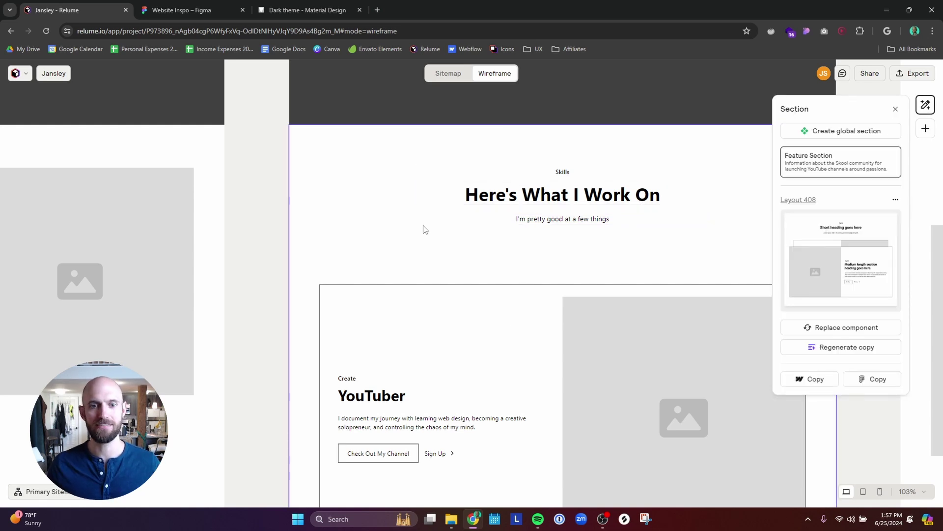
{"action": "left_click_drag", "start_coordinate": [374, 238], "coordinate": [320, 215]}
{"action": "left_click_drag", "start_coordinate": [543, 328], "coordinate": [483, 193]}
{"action": "scroll", "coordinate": [393, 261], "scroll_direction": "up", "scroll_amount": 3, "text": "ctrl"}
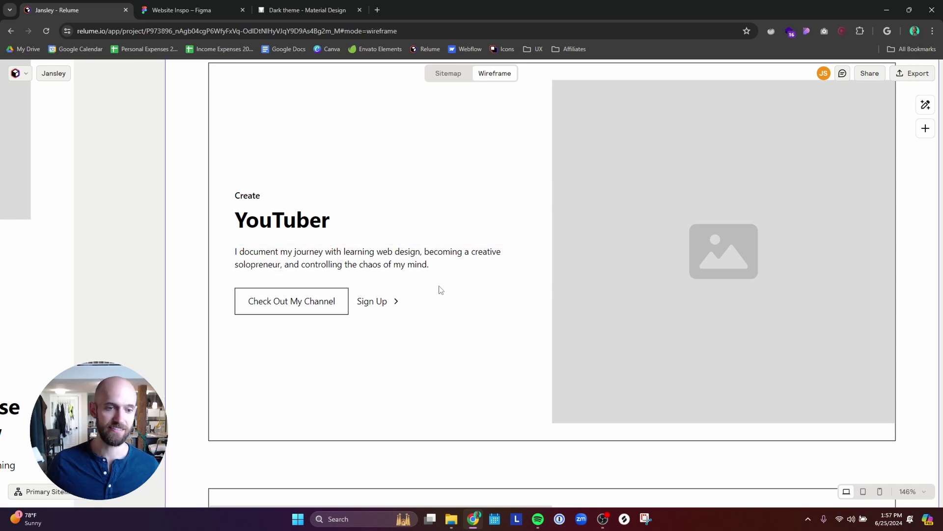
{"action": "left_click", "coordinate": [492, 337]}
{"action": "left_click_drag", "start_coordinate": [522, 352], "coordinate": [471, 209]}
{"action": "scroll", "coordinate": [471, 210], "scroll_direction": "down", "scroll_amount": 7}
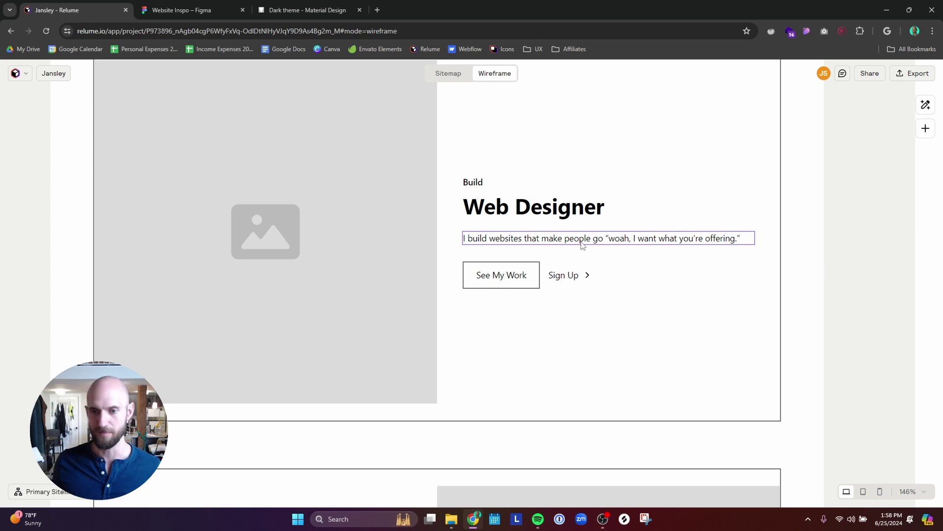
Step: Browse the Web Designer, Community Builder and Binge My Recent Videos sections
{"action": "left_click", "coordinate": [562, 357]}
{"action": "left_click_drag", "start_coordinate": [562, 358], "coordinate": [591, 188]}
{"action": "key", "text": "Escape"}
{"action": "scroll", "coordinate": [597, 216], "scroll_direction": "down", "scroll_amount": 2}
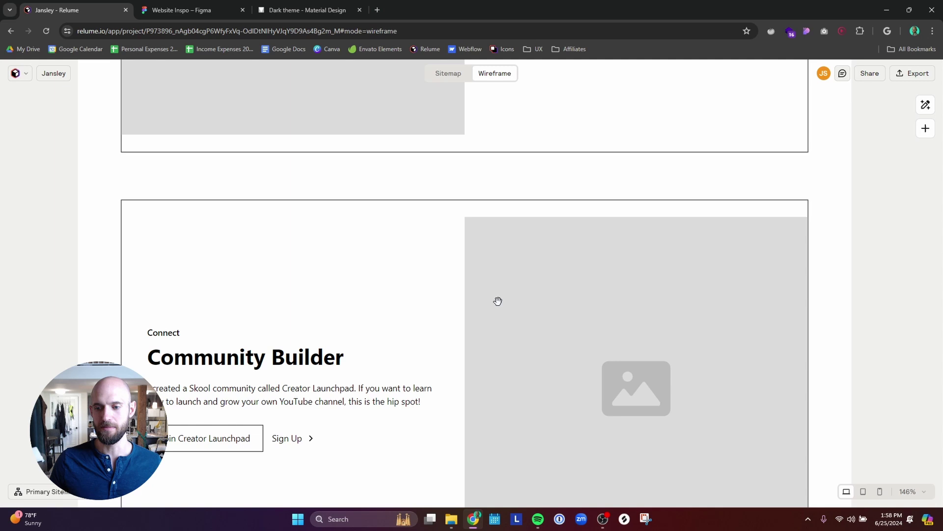
{"action": "left_click_drag", "start_coordinate": [414, 285], "coordinate": [417, 253]}
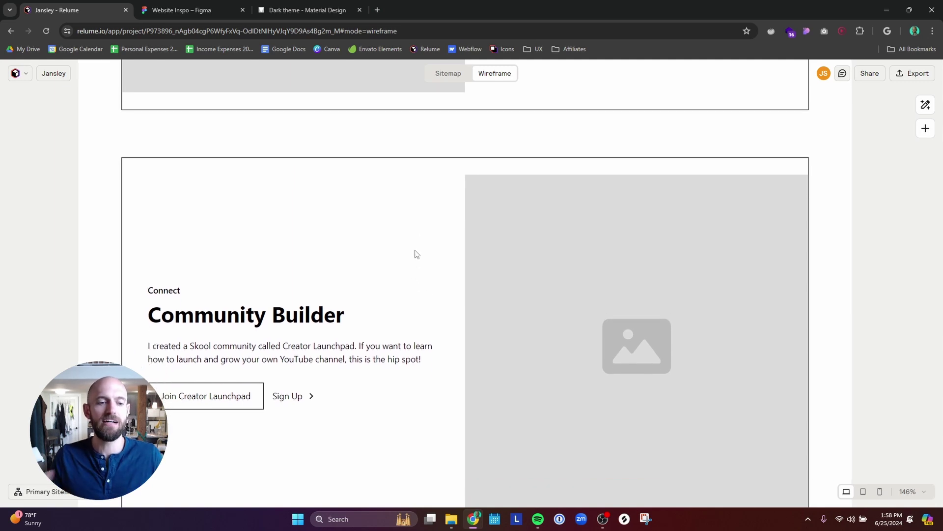
{"action": "scroll", "coordinate": [417, 254], "scroll_direction": "down", "scroll_amount": 2}
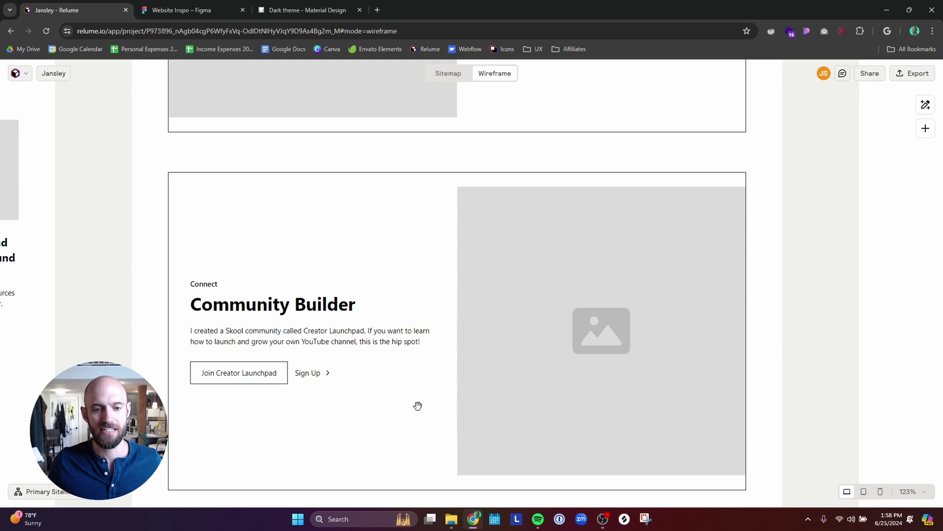
{"action": "scroll", "coordinate": [417, 404], "scroll_direction": "down", "scroll_amount": 6}
{"action": "left_click_drag", "start_coordinate": [427, 339], "coordinate": [430, 232]}
{"action": "scroll", "coordinate": [430, 232], "scroll_direction": "down", "scroll_amount": 3}
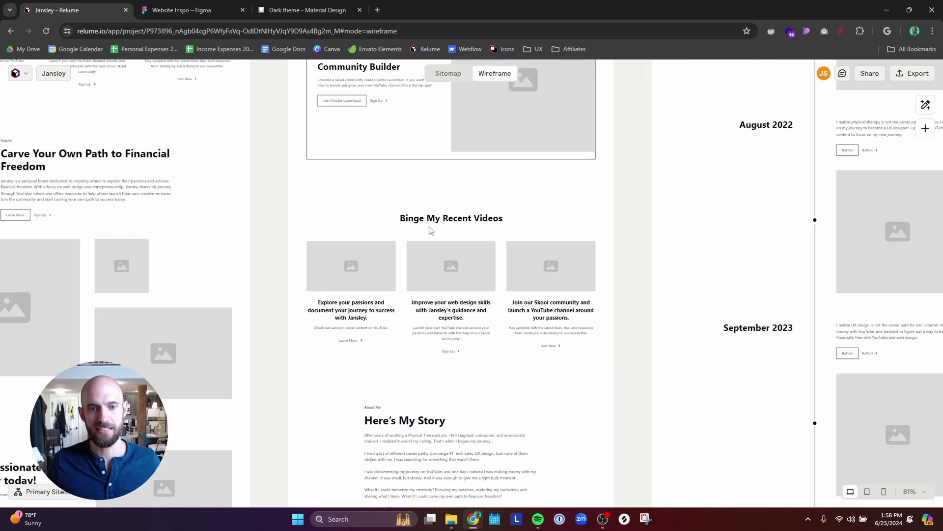
{"action": "scroll", "coordinate": [437, 226], "scroll_direction": "up", "scroll_amount": 3}
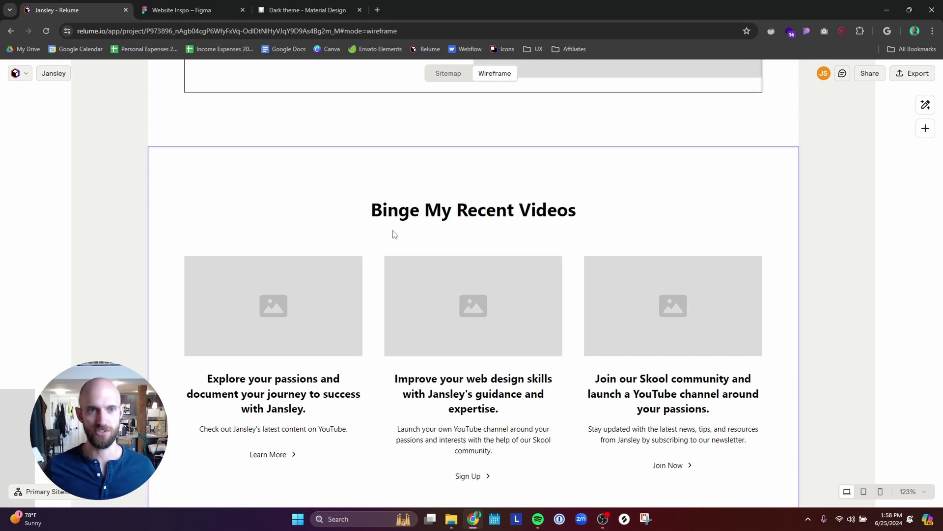
{"action": "scroll", "coordinate": [392, 233], "scroll_direction": "down", "scroll_amount": 10}
{"action": "scroll", "coordinate": [394, 259], "scroll_direction": "up", "scroll_amount": 5}
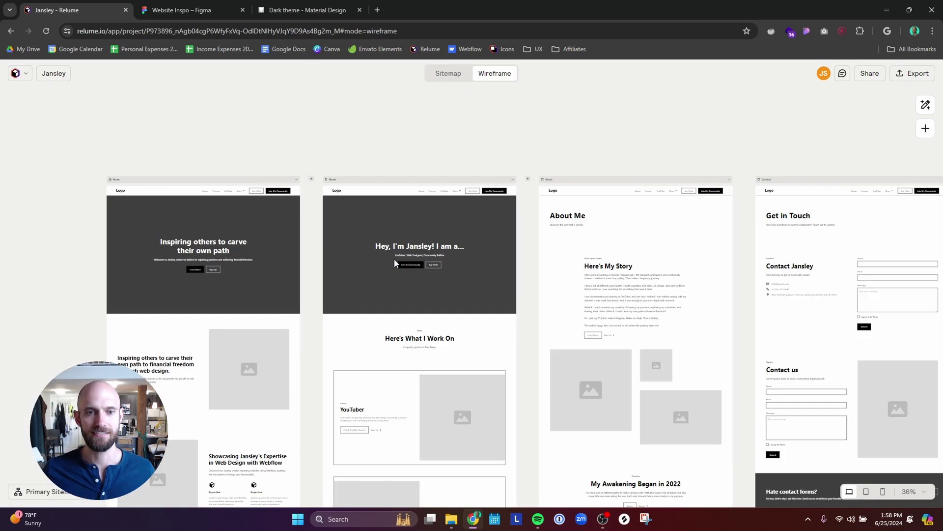
{"action": "scroll", "coordinate": [406, 260], "scroll_direction": "down", "scroll_amount": 8}
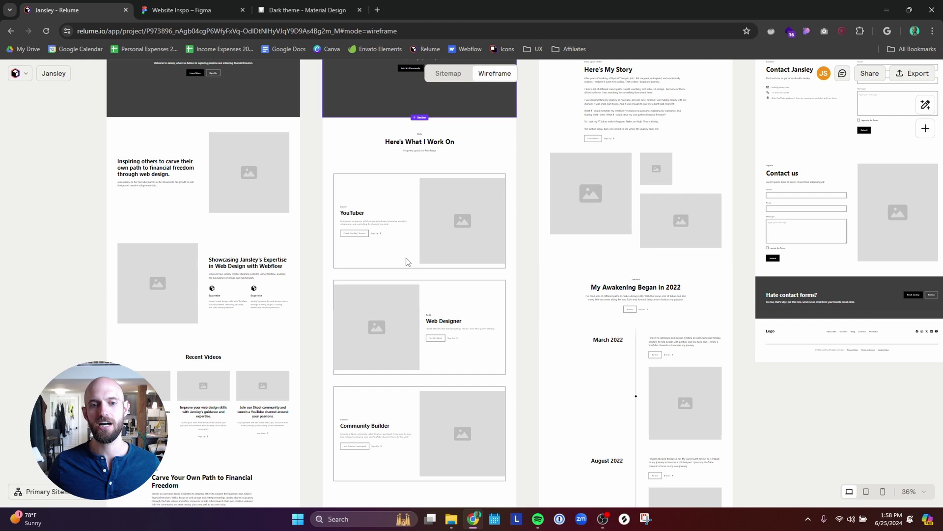
{"action": "scroll", "coordinate": [401, 366], "scroll_direction": "down", "scroll_amount": 3}
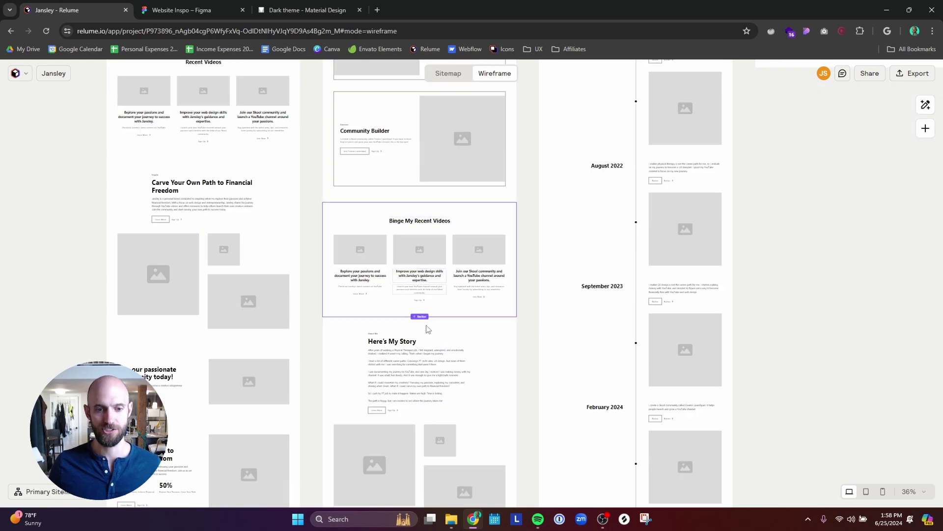
{"action": "scroll", "coordinate": [421, 366], "scroll_direction": "up", "scroll_amount": 3}
{"action": "scroll", "coordinate": [417, 247], "scroll_direction": "down", "scroll_amount": 4}
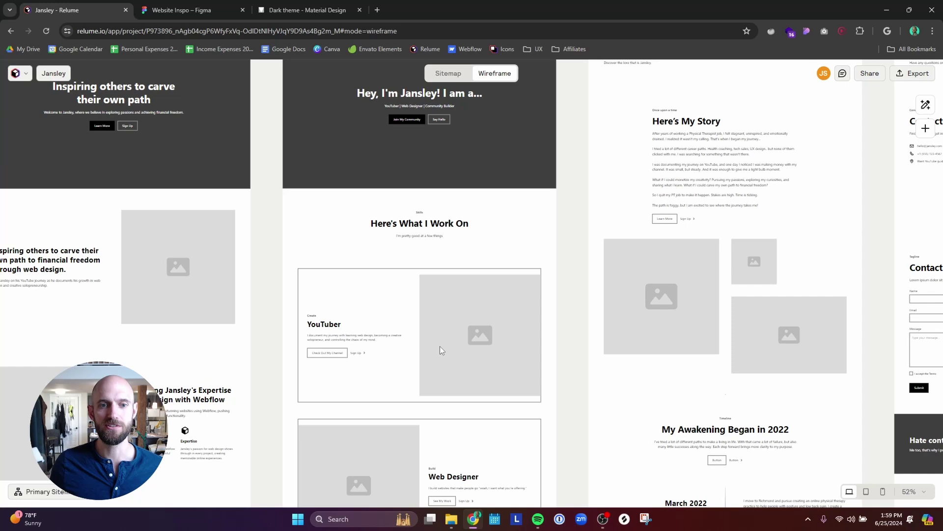
{"action": "scroll", "coordinate": [440, 346], "scroll_direction": "up", "scroll_amount": 5}
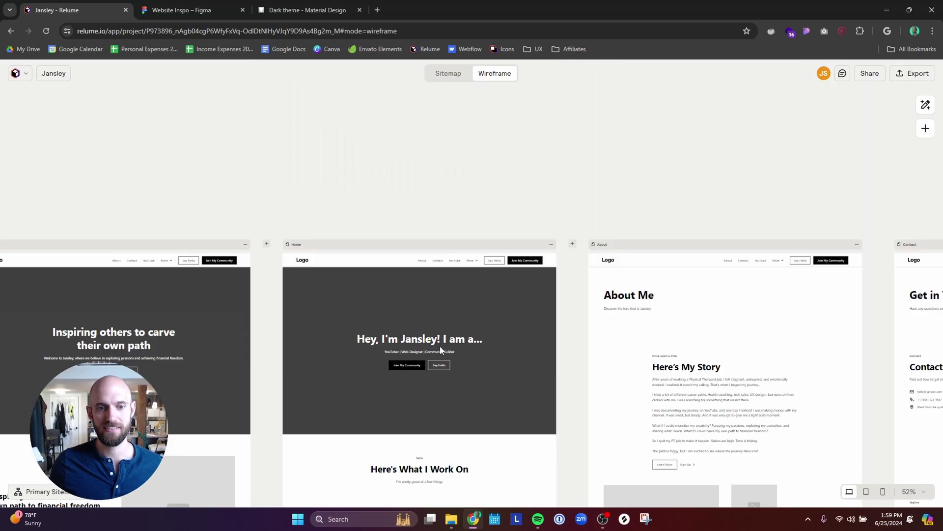
Step: In the Figma file, try moving the Header / 33 hero frame above the navbar, then undo it
{"action": "left_click", "coordinate": [191, 10]}
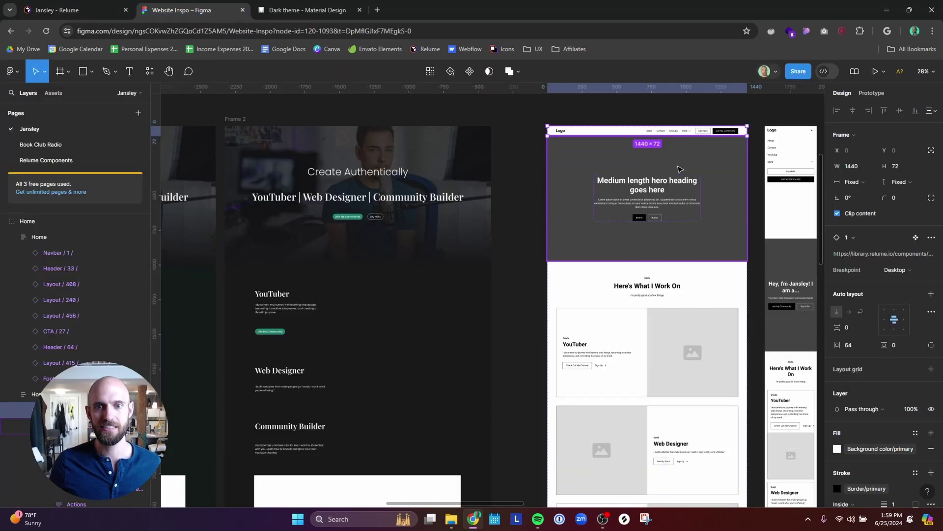
{"action": "scroll", "coordinate": [527, 192], "scroll_direction": "right", "scroll_amount": 5}
{"action": "scroll", "coordinate": [528, 192], "scroll_direction": "up", "scroll_amount": 3}
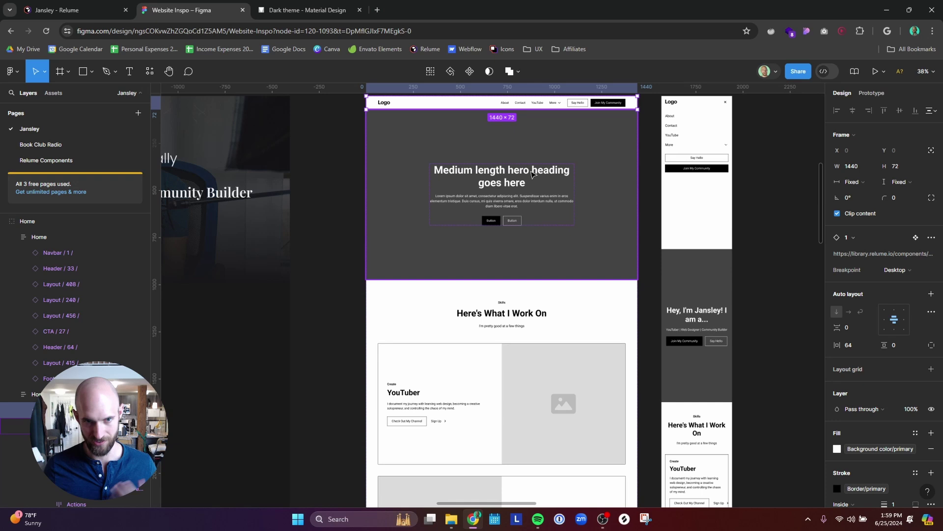
{"action": "scroll", "coordinate": [532, 174], "scroll_direction": "up", "scroll_amount": 1}
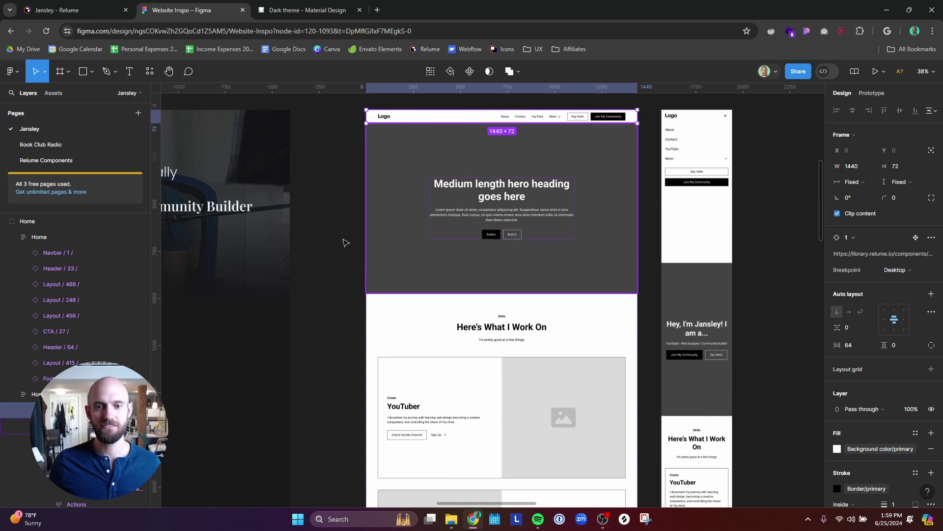
{"action": "left_click", "coordinate": [553, 222]}
{"action": "left_click_drag", "start_coordinate": [534, 195], "coordinate": [584, 247]}
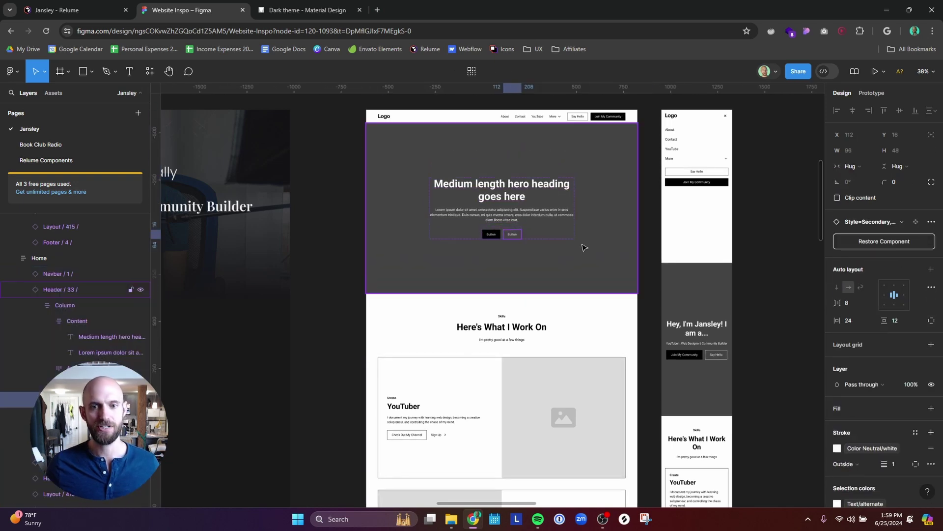
{"action": "key", "text": "ctrl+z"}
{"action": "left_click", "coordinate": [653, 242]}
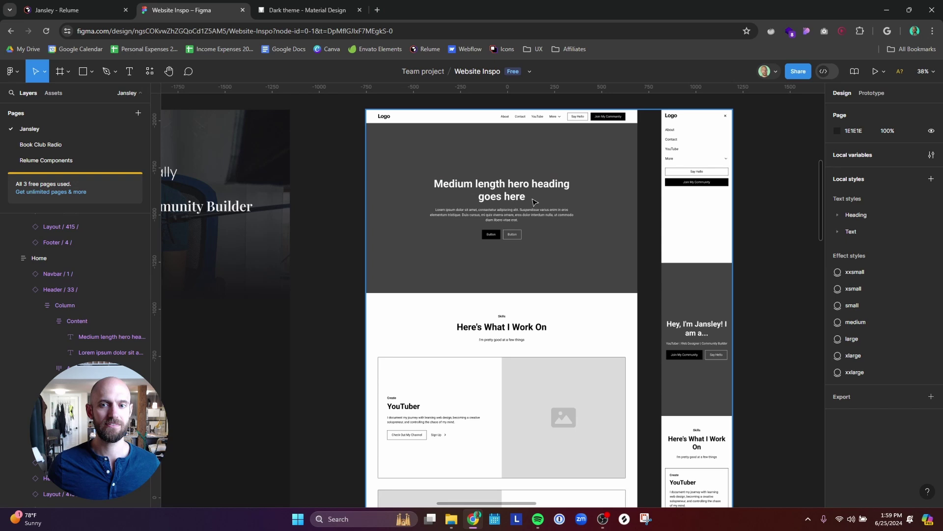
Step: Review the dark Home mockup group, then bring the pasted wireframe into view
{"action": "key", "text": "Tab"}
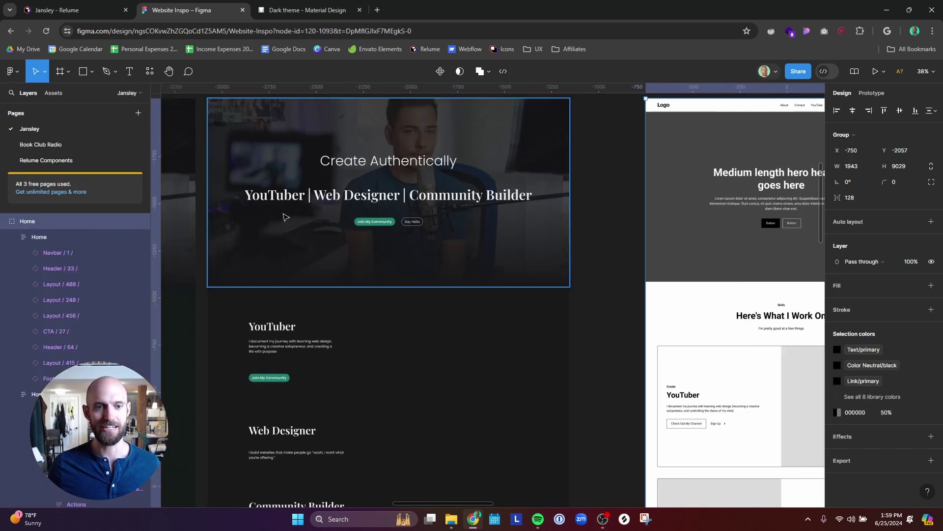
{"action": "scroll", "coordinate": [333, 281], "scroll_direction": "down", "scroll_amount": 3}
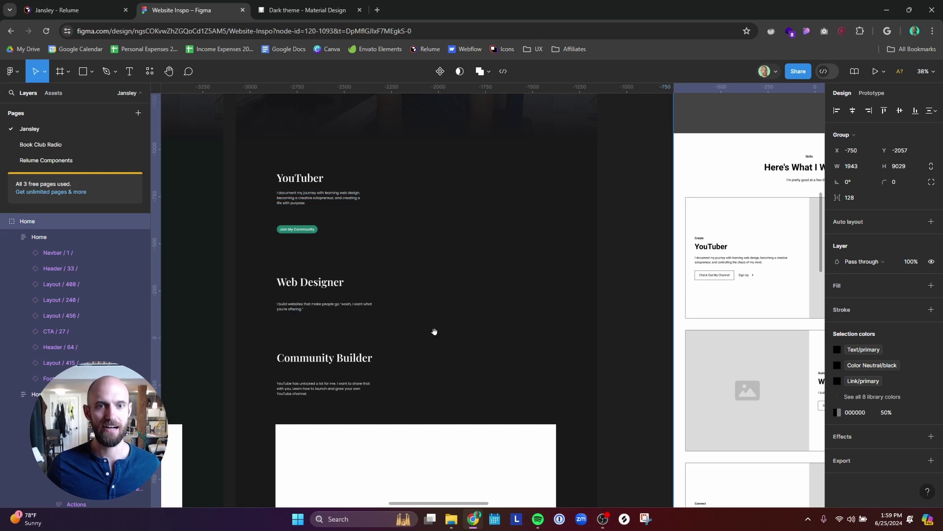
{"action": "scroll", "coordinate": [434, 330], "scroll_direction": "down", "scroll_amount": 8}
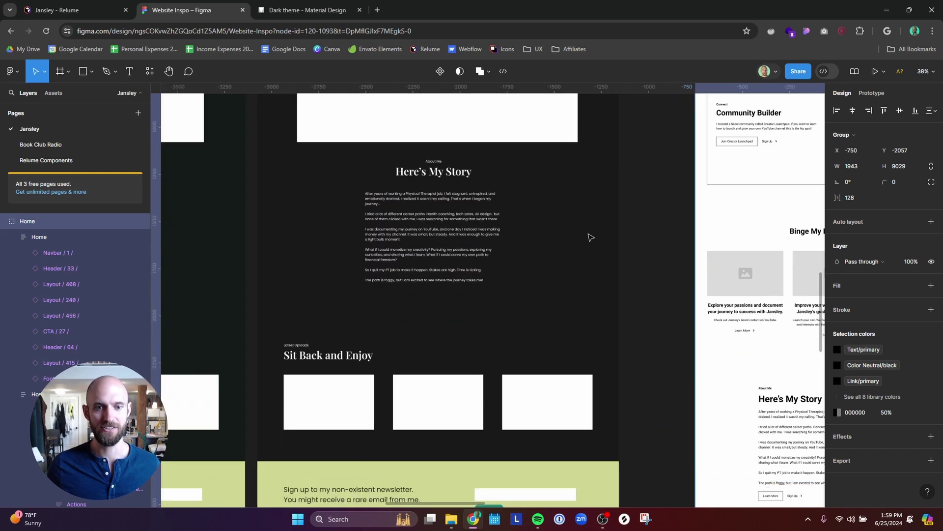
{"action": "scroll", "coordinate": [505, 248], "scroll_direction": "down", "scroll_amount": 3}
{"action": "scroll", "coordinate": [524, 199], "scroll_direction": "up", "scroll_amount": 11}
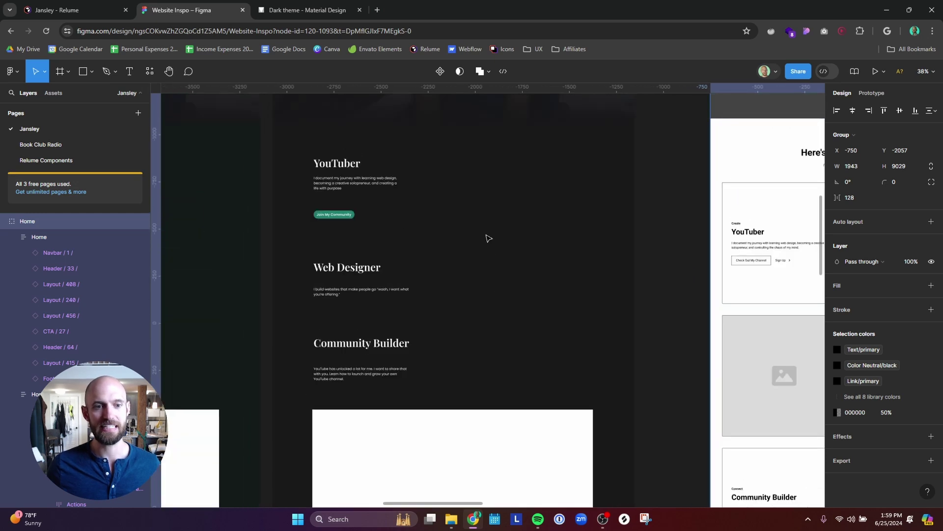
{"action": "scroll", "coordinate": [487, 321], "scroll_direction": "up", "scroll_amount": 3}
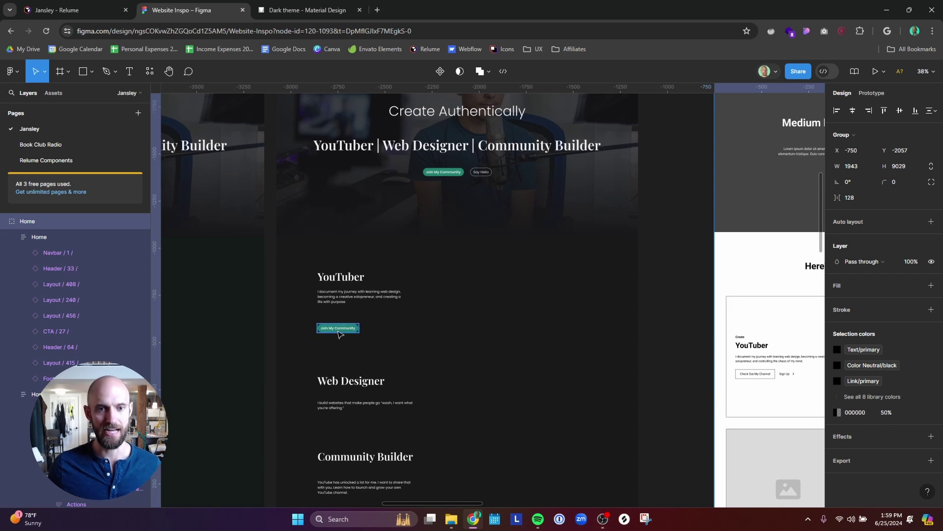
{"action": "key", "text": "Escape"}
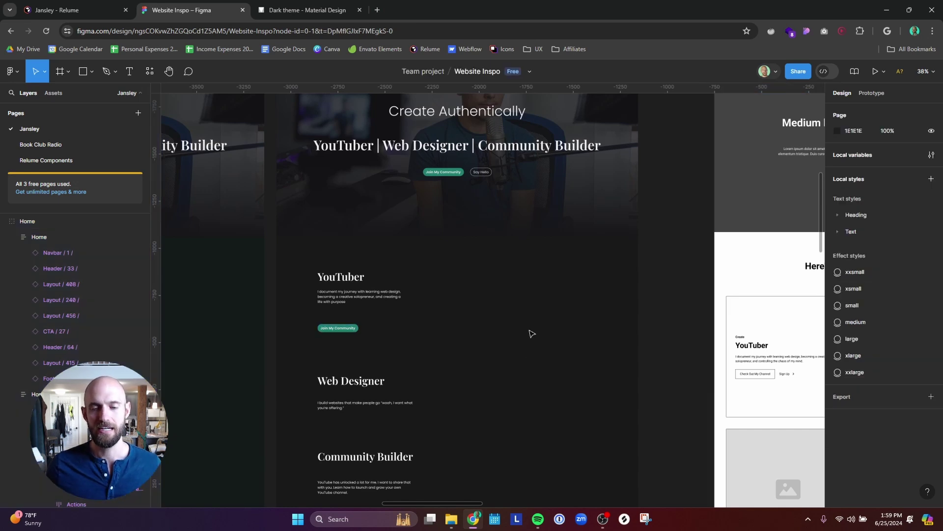
{"action": "left_click_drag", "start_coordinate": [607, 257], "coordinate": [298, 281]}
Step: Run Destroyer's Destroy Instances and Auto Layouts on the whole pasted Home wireframe group
{"action": "left_click", "coordinate": [413, 150]}
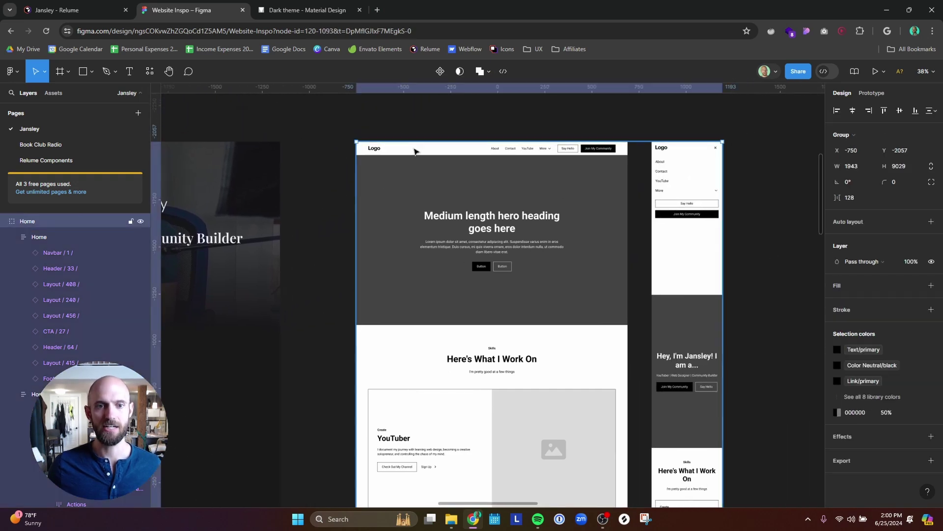
{"action": "left_click", "coordinate": [149, 71]}
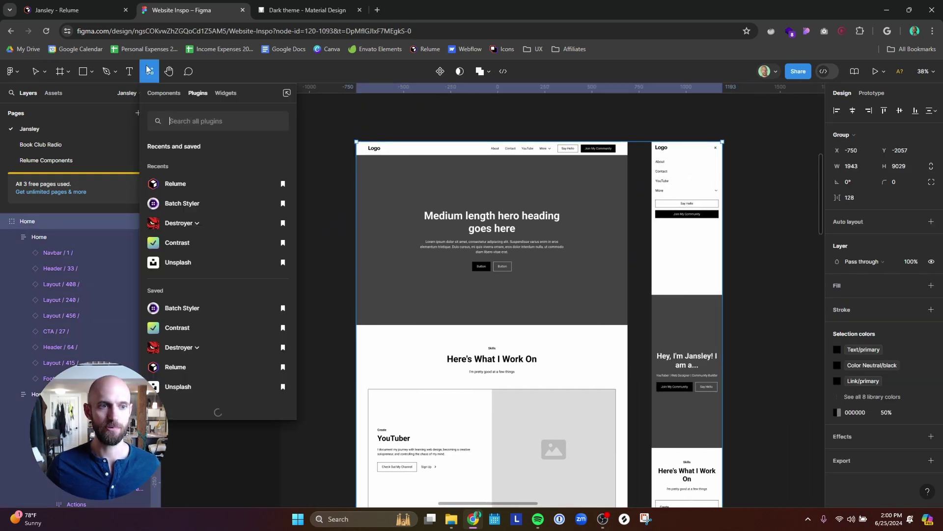
{"action": "left_click", "coordinate": [198, 224]}
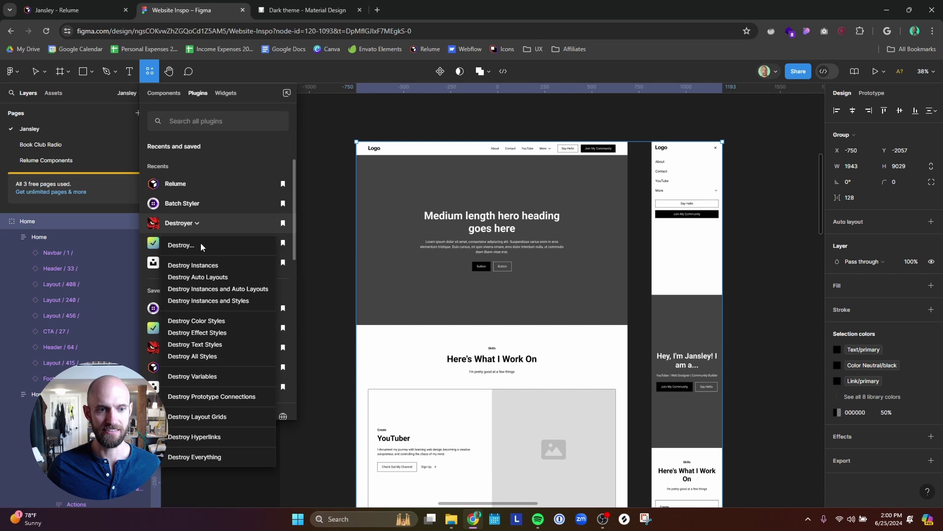
{"action": "left_click", "coordinate": [229, 290]}
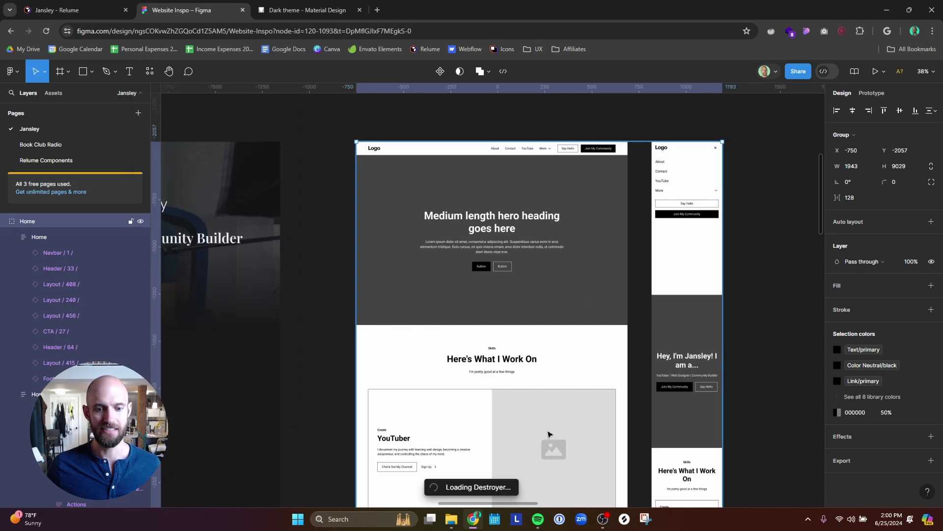
Step: Dismiss the missing fonts warning and reposition the hero heading and paragraph
{"action": "double_click", "coordinate": [490, 223]}
{"action": "double_click", "coordinate": [490, 222]}
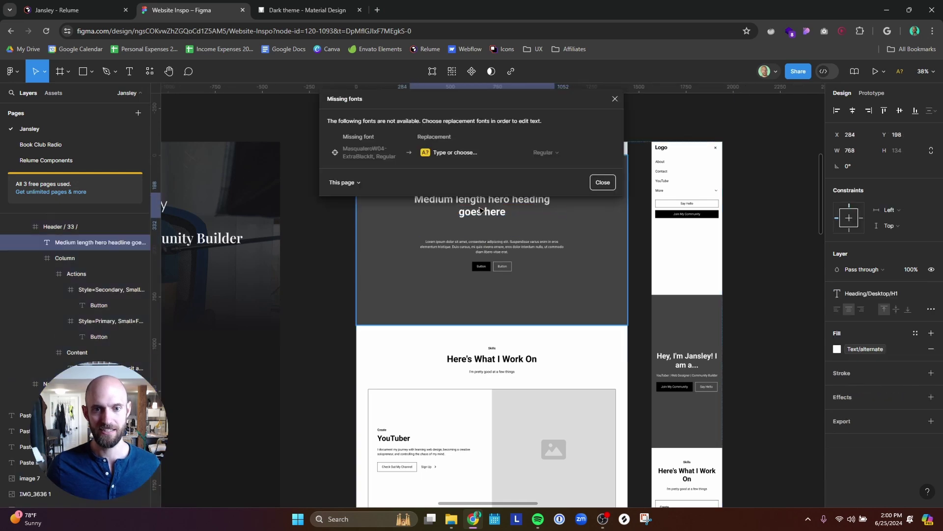
{"action": "left_click", "coordinate": [615, 100]}
{"action": "left_click_drag", "start_coordinate": [482, 205], "coordinate": [513, 206]}
{"action": "left_click", "coordinate": [496, 250]}
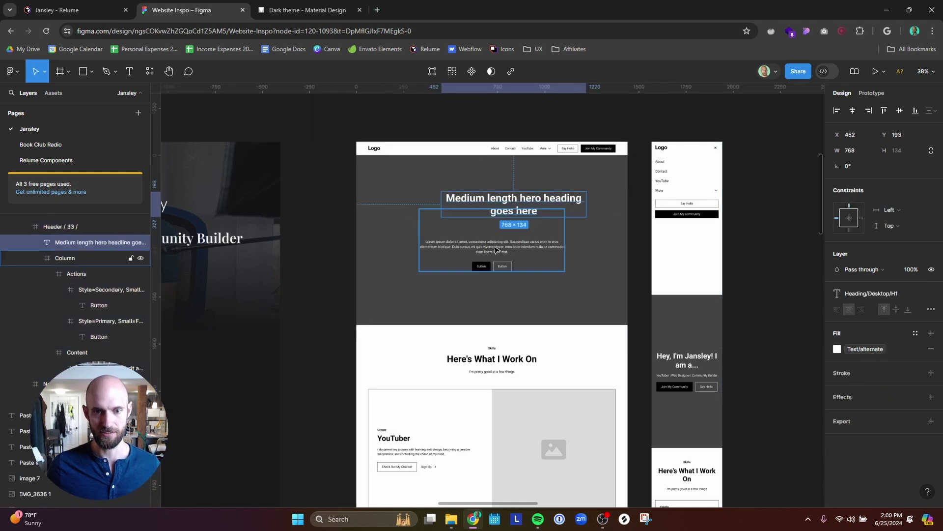
{"action": "left_click", "coordinate": [495, 249]}
{"action": "left_click_drag", "start_coordinate": [496, 251], "coordinate": [519, 266]}
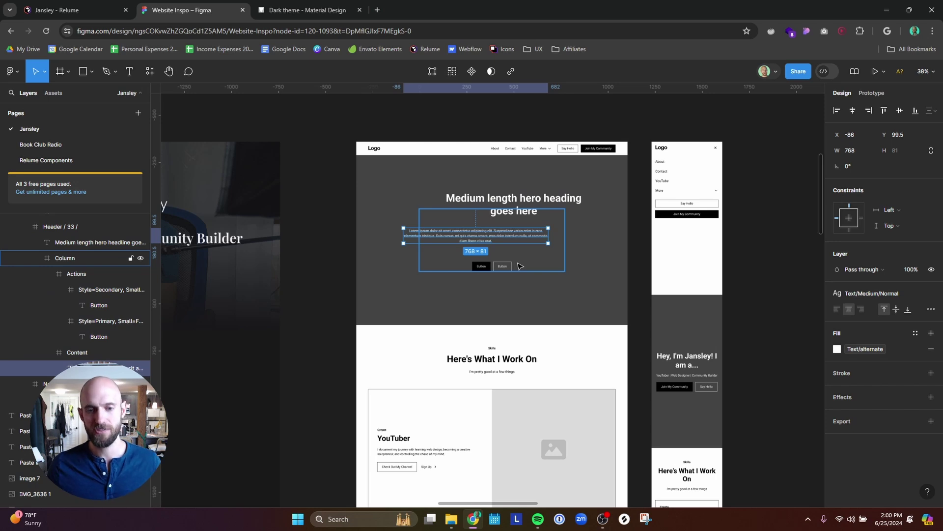
{"action": "left_click", "coordinate": [509, 293]}
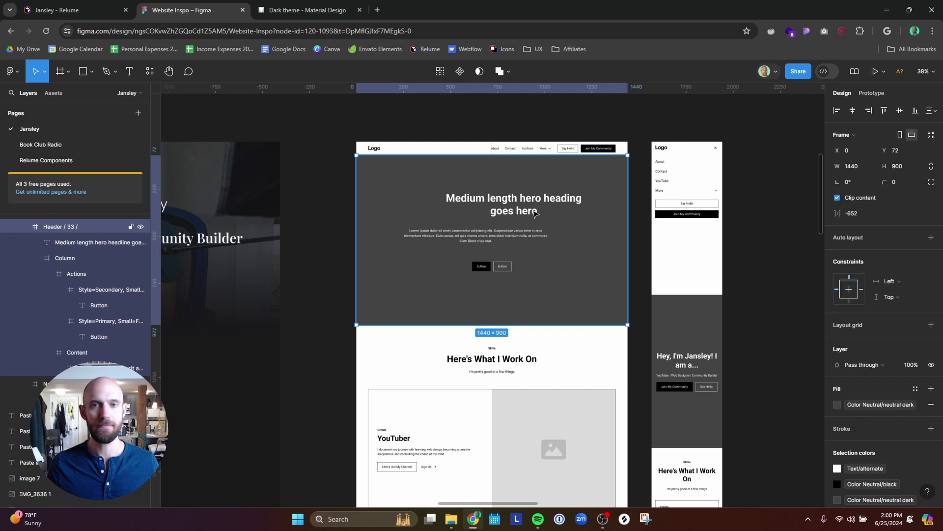
{"action": "left_click", "coordinate": [322, 265]}
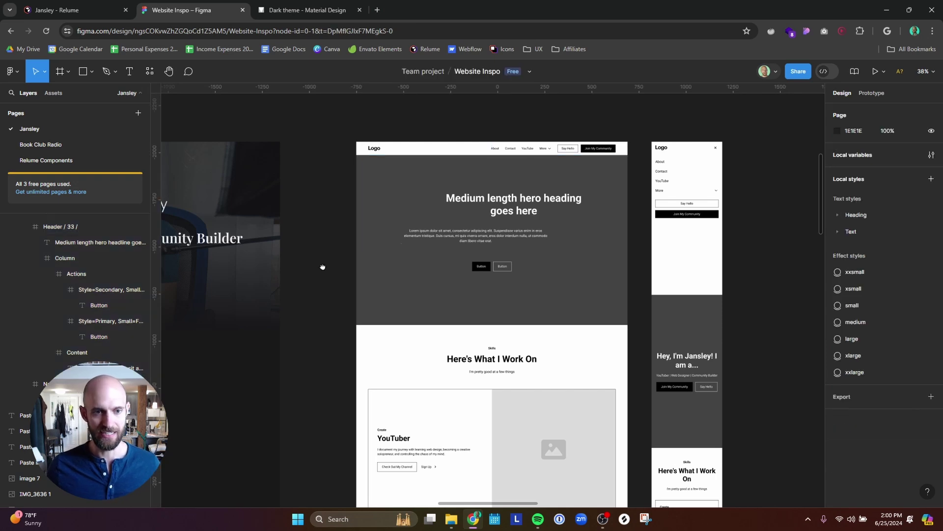
{"action": "left_click_drag", "start_coordinate": [322, 265], "coordinate": [659, 220]}
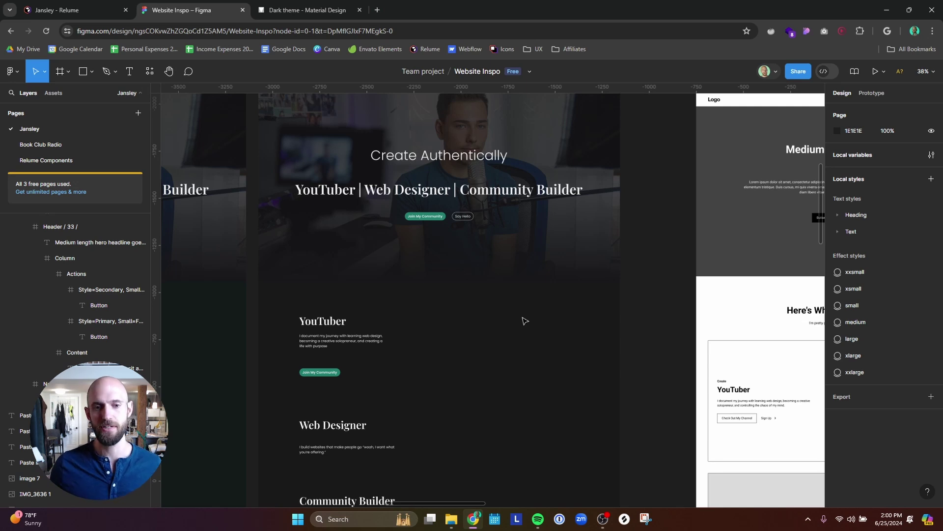
{"action": "left_click", "coordinate": [334, 323]}
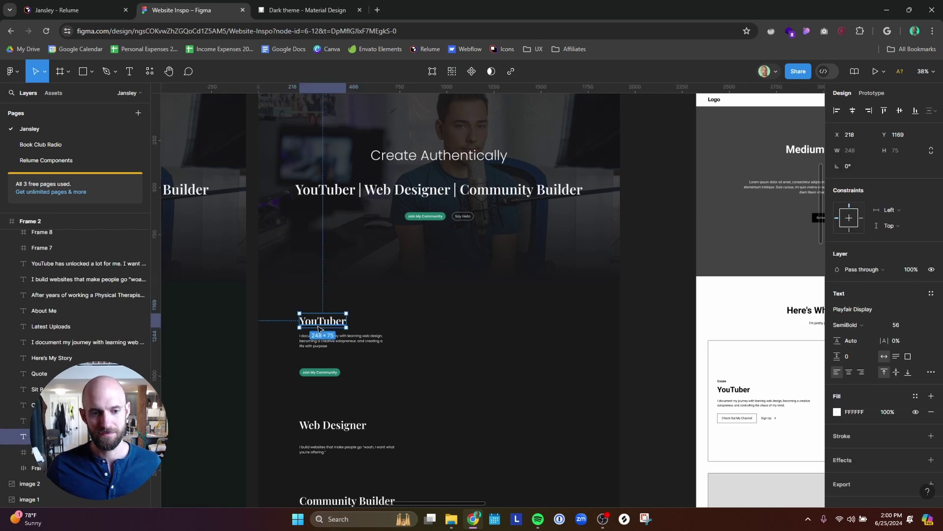
{"action": "scroll", "coordinate": [343, 326], "scroll_direction": "up", "scroll_amount": 5}
{"action": "left_click", "coordinate": [457, 317]}
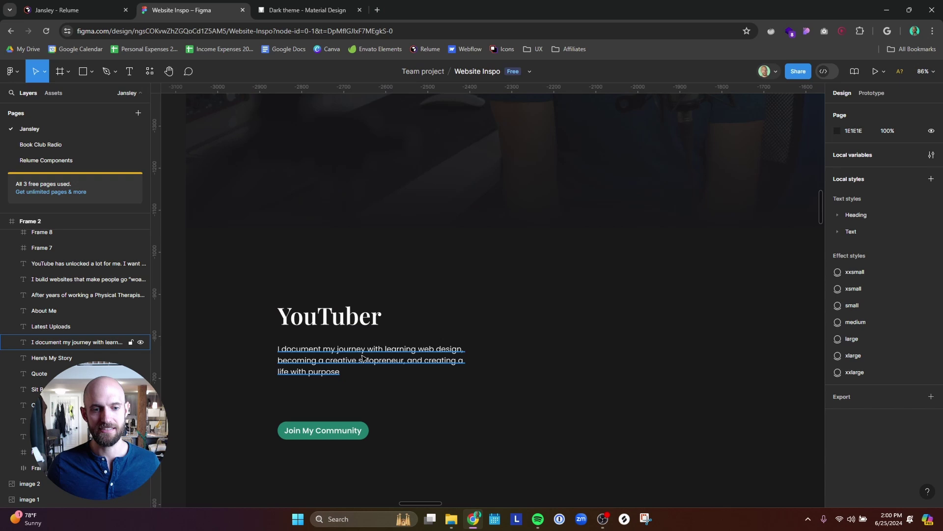
{"action": "left_click", "coordinate": [393, 354]}
{"action": "left_click", "coordinate": [344, 317]}
{"action": "left_click", "coordinate": [495, 323]}
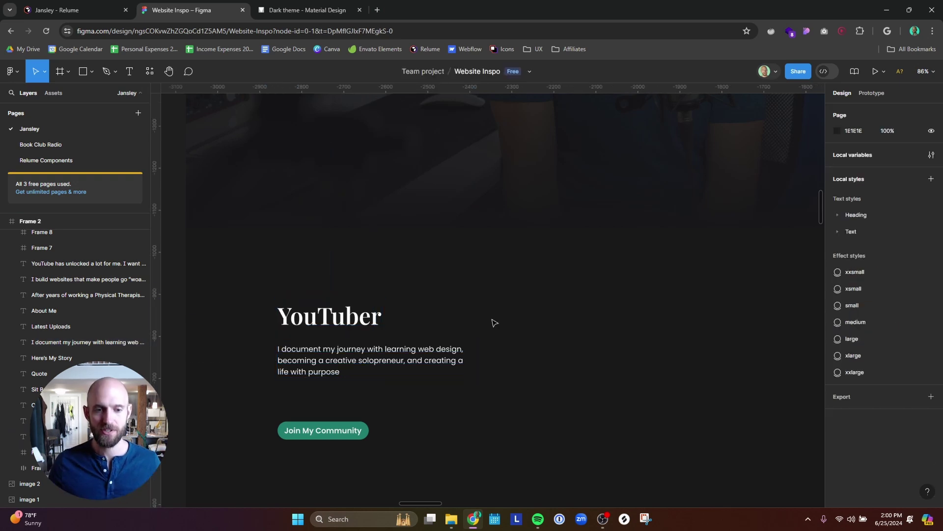
{"action": "left_click", "coordinate": [345, 323]}
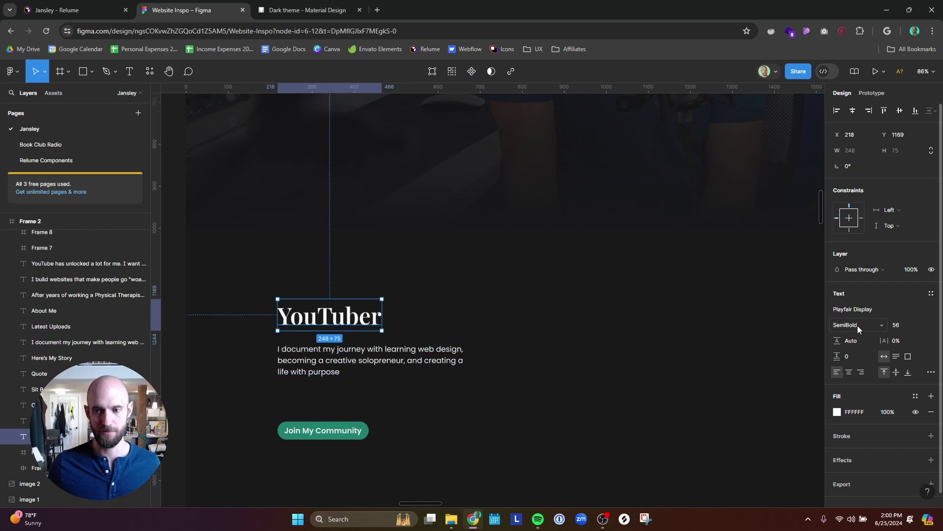
{"action": "scroll", "coordinate": [399, 313], "scroll_direction": "down", "scroll_amount": 3}
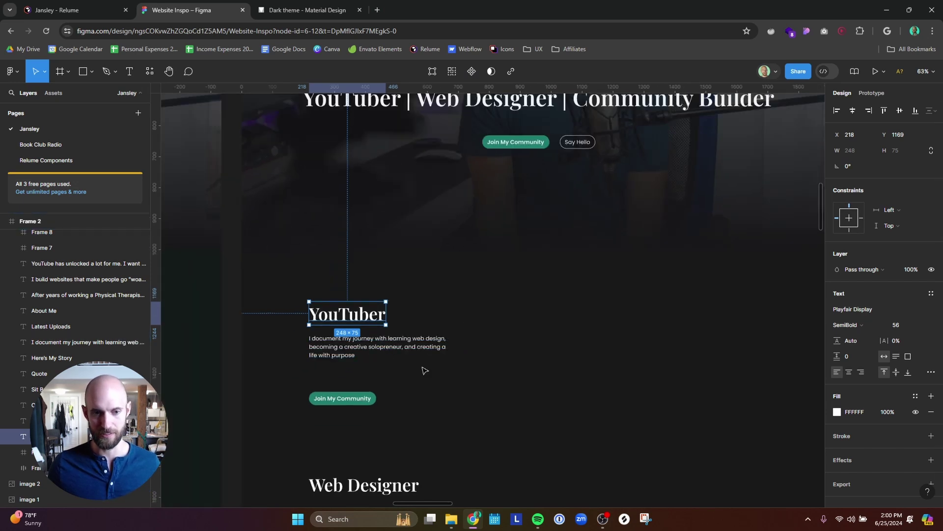
{"action": "left_click", "coordinate": [415, 345]}
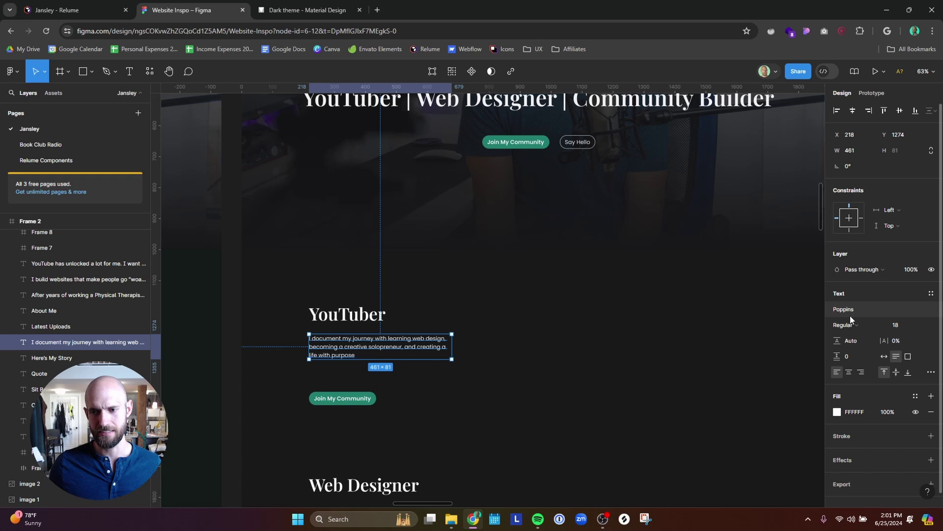
{"action": "left_click", "coordinate": [617, 328]}
{"action": "scroll", "coordinate": [576, 320], "scroll_direction": "up", "scroll_amount": 3}
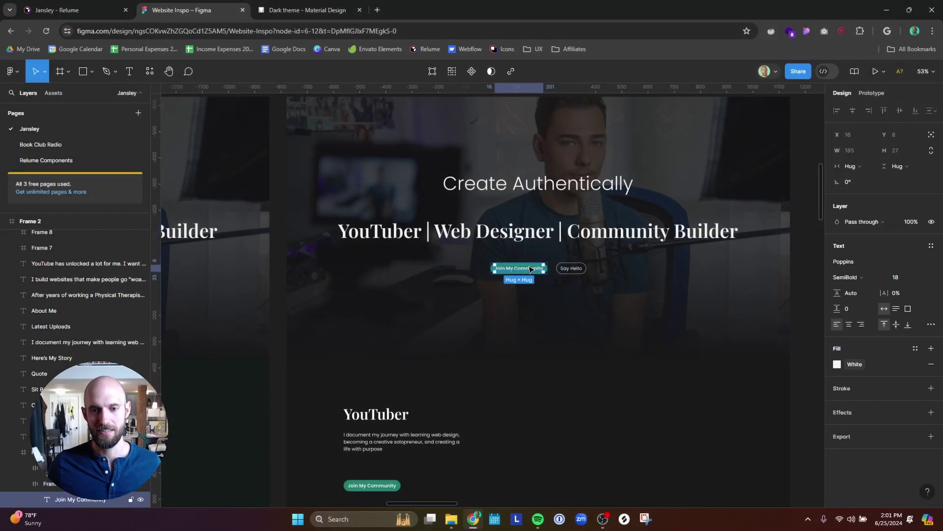
{"action": "double_click", "coordinate": [535, 268]}
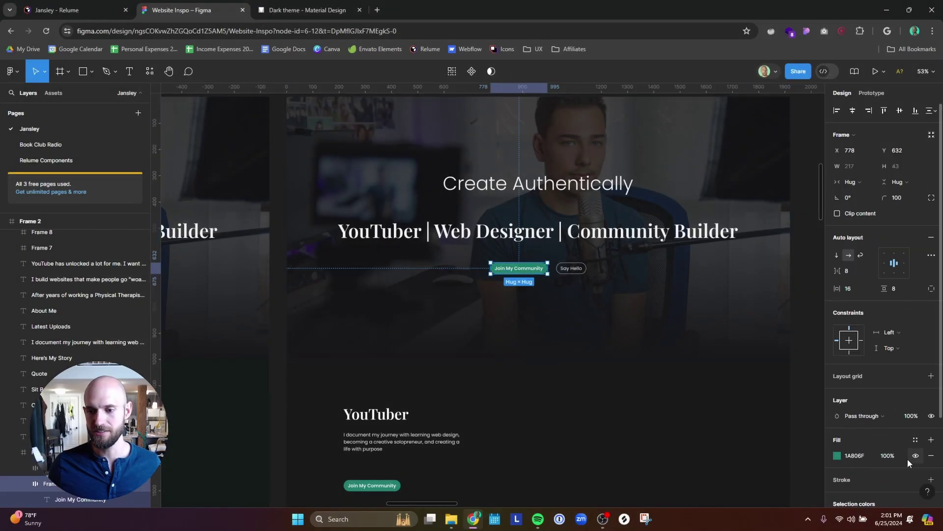
{"action": "scroll", "coordinate": [895, 442], "scroll_direction": "down", "scroll_amount": 3}
{"action": "scroll", "coordinate": [885, 429], "scroll_direction": "up", "scroll_amount": 2}
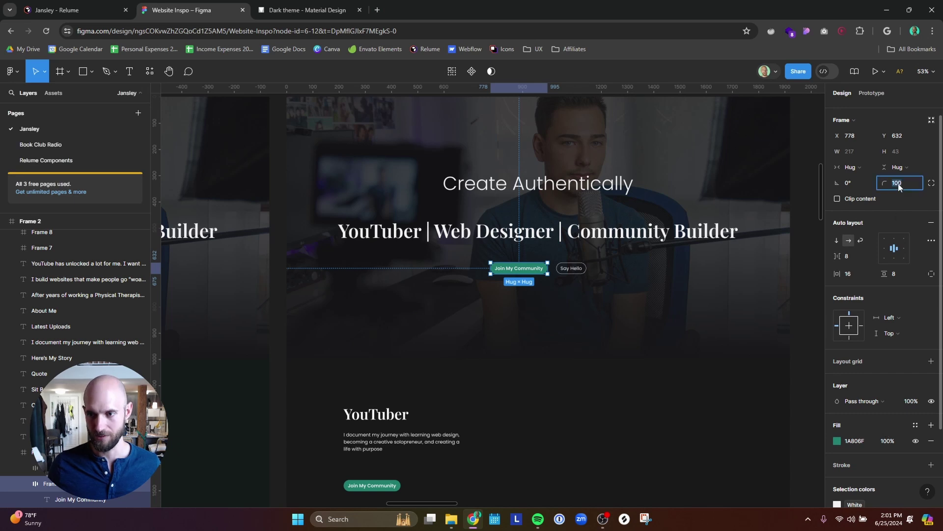
{"action": "left_click", "coordinate": [741, 308]}
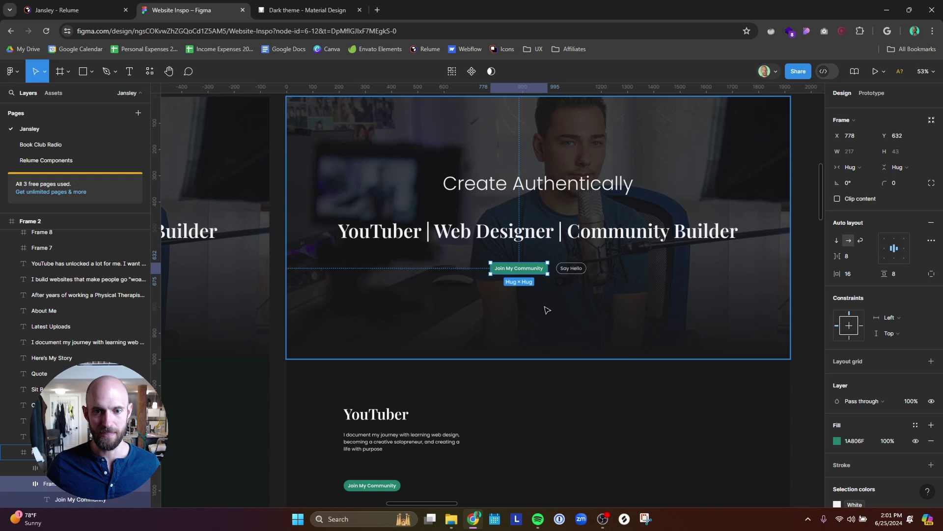
{"action": "key", "text": "Escape"}
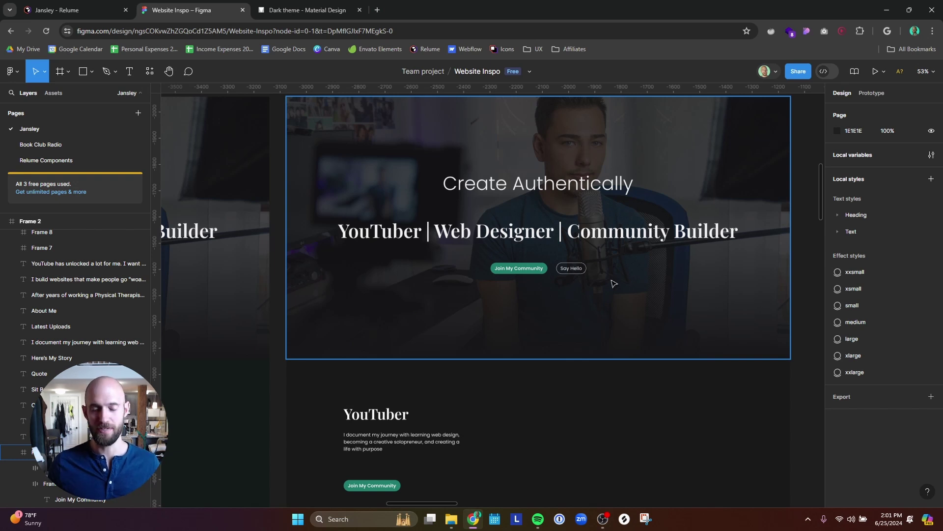
Step: Check the hero section frame and zoom around the dark homepage frames
{"action": "left_click", "coordinate": [497, 315]}
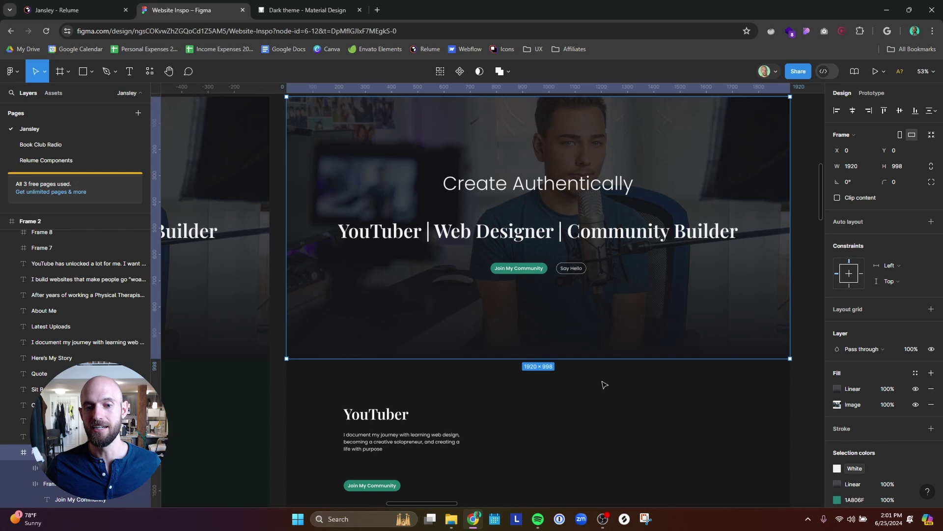
{"action": "left_click", "coordinate": [609, 391]}
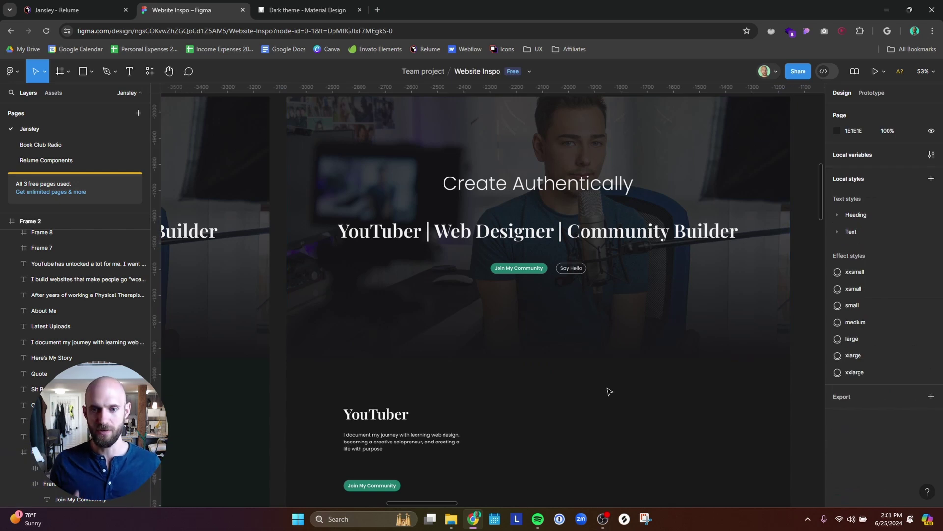
{"action": "scroll", "coordinate": [609, 391], "scroll_direction": "down", "scroll_amount": 5}
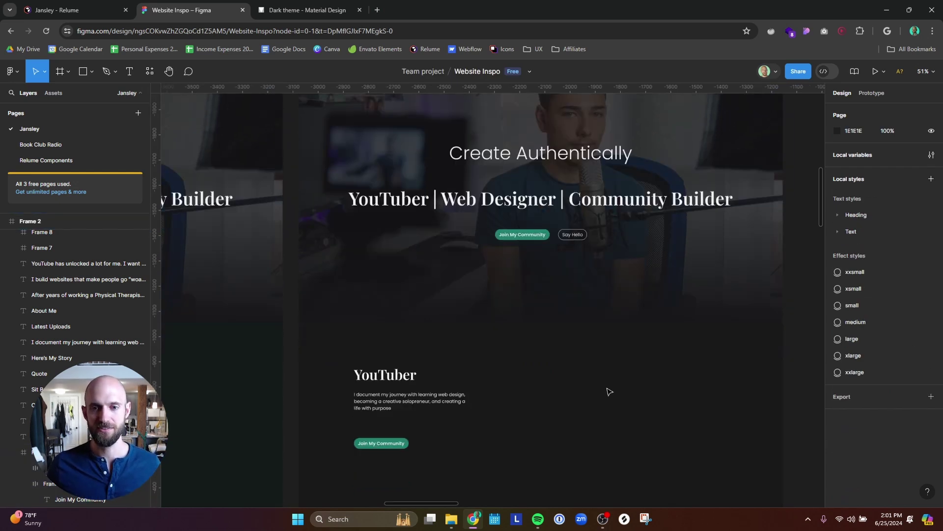
{"action": "scroll", "coordinate": [610, 391], "scroll_direction": "down", "scroll_amount": 2}
{"action": "scroll", "coordinate": [610, 391], "scroll_direction": "up", "scroll_amount": 8}
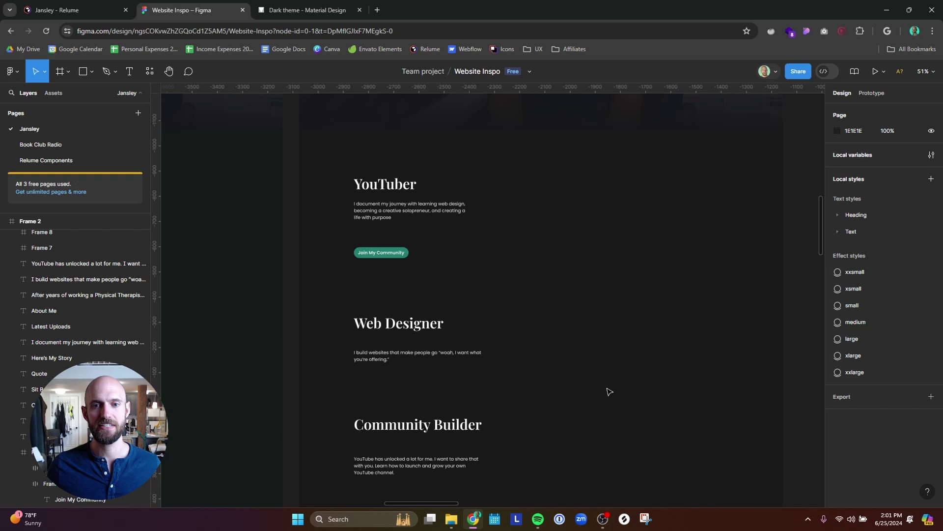
{"action": "scroll", "coordinate": [609, 391], "scroll_direction": "down", "scroll_amount": 2}
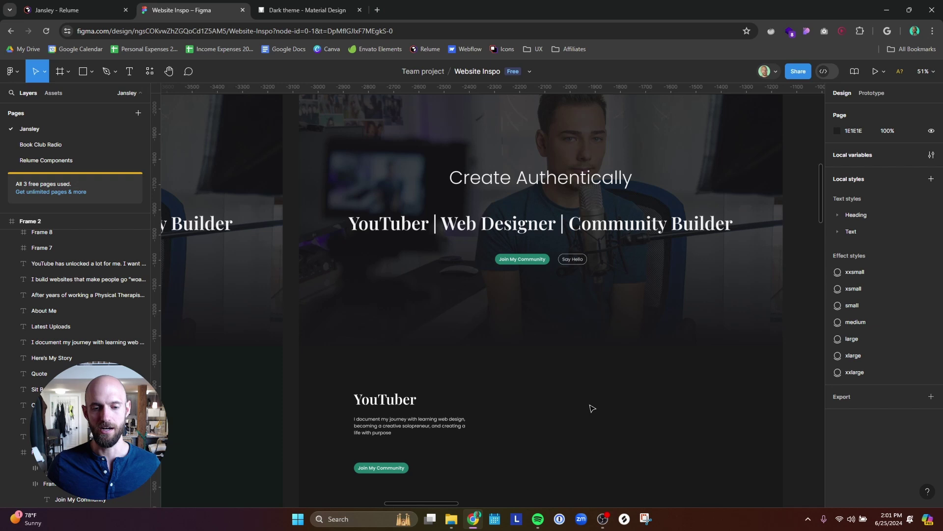
{"action": "scroll", "coordinate": [559, 391], "scroll_direction": "down", "scroll_amount": 3}
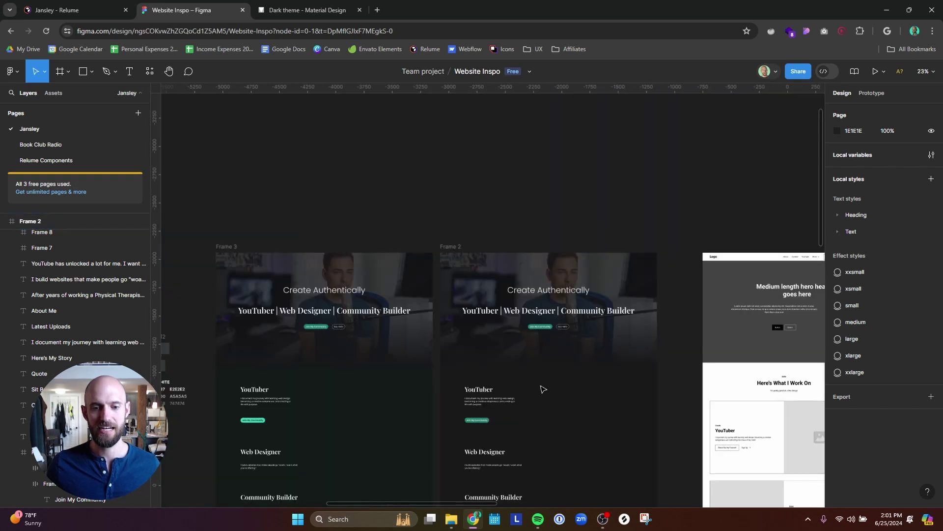
{"action": "scroll", "coordinate": [543, 389], "scroll_direction": "up", "scroll_amount": 3}
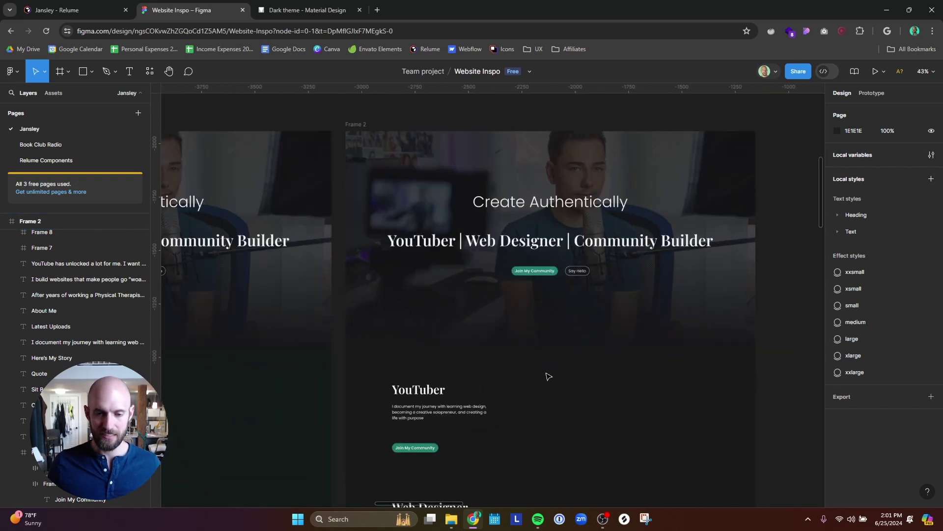
Step: Pan through the Create Authentically hero, YouTuber, Web Designer and Community Builder sections, ending at the colour swatches
{"action": "left_click_drag", "start_coordinate": [570, 392], "coordinate": [522, 298]}
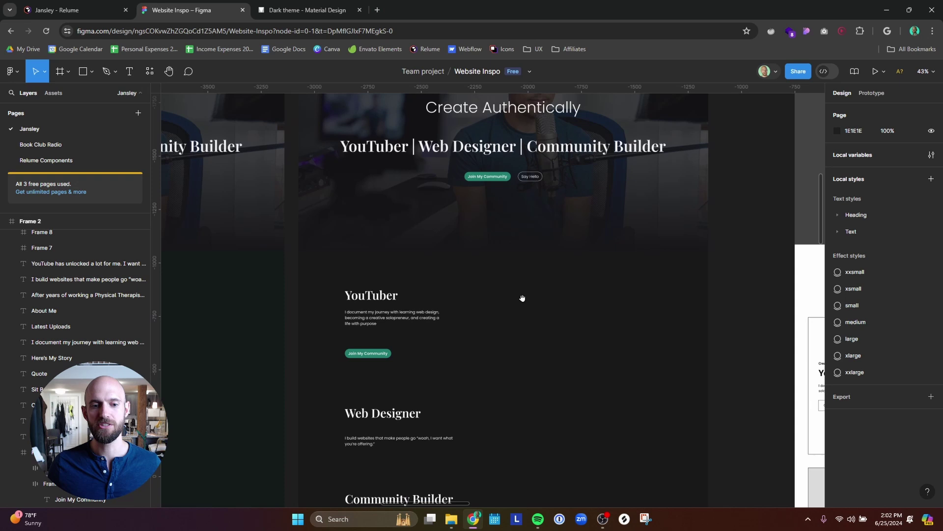
{"action": "left_click_drag", "start_coordinate": [482, 376], "coordinate": [849, 275]}
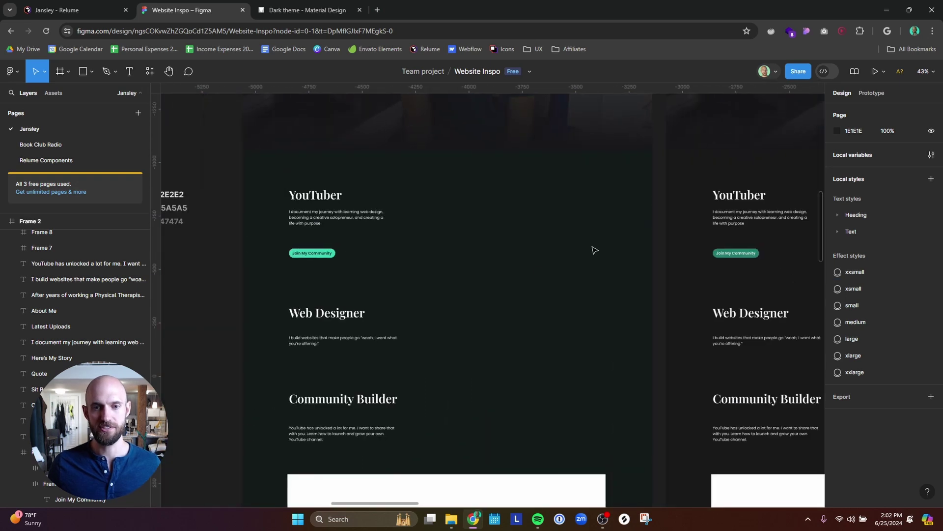
{"action": "left_click_drag", "start_coordinate": [595, 250], "coordinate": [490, 405]}
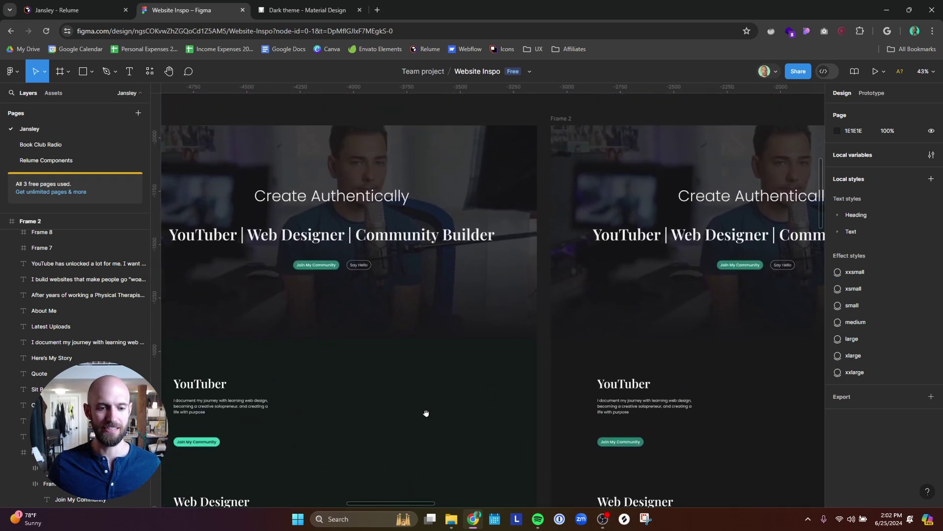
{"action": "left_click_drag", "start_coordinate": [426, 413], "coordinate": [470, 224]}
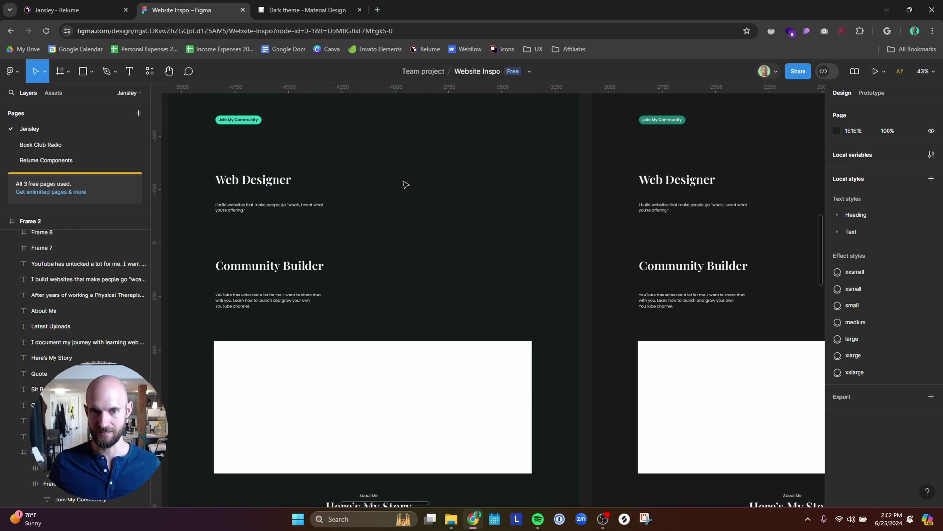
{"action": "left_click_drag", "start_coordinate": [406, 184], "coordinate": [569, 326]}
{"action": "left_click_drag", "start_coordinate": [570, 235], "coordinate": [499, 354]}
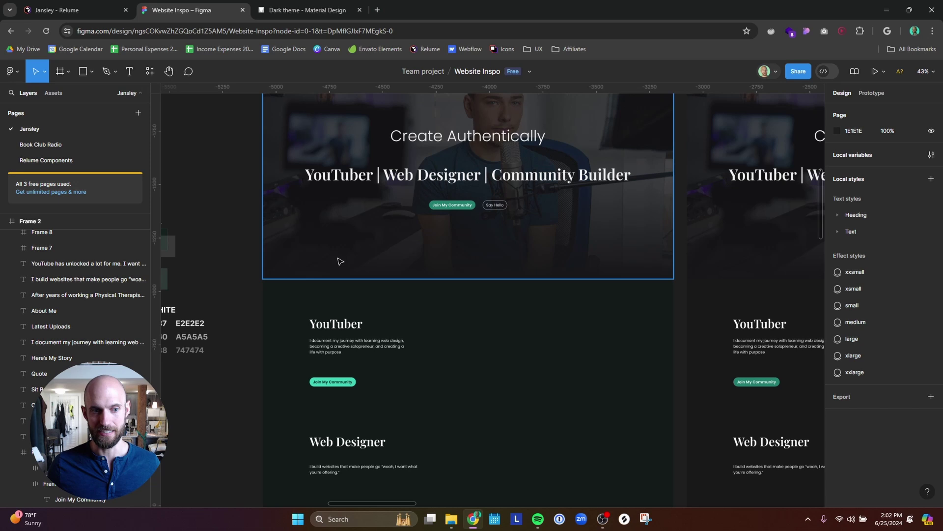
{"action": "left_click_drag", "start_coordinate": [243, 219], "coordinate": [658, 263]}
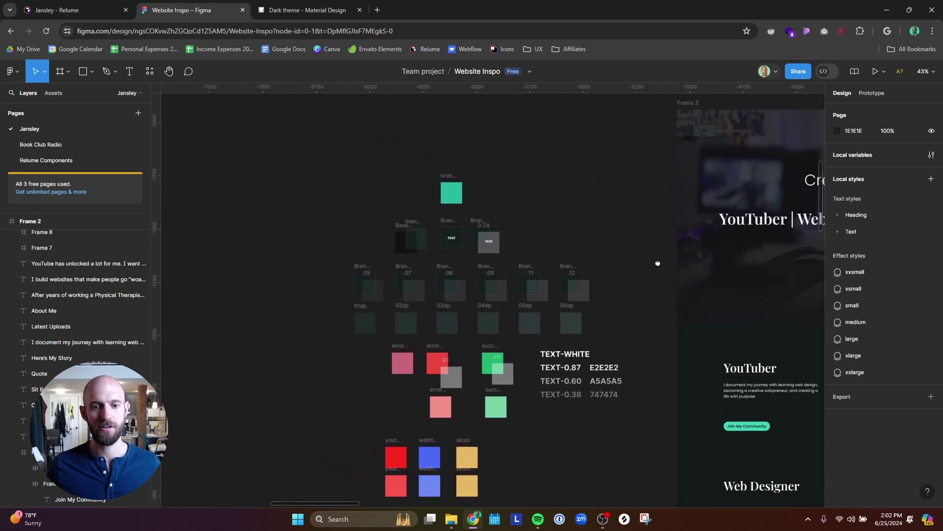
Step: Zoom in on the swatches, then switch to the 'Dark theme – Material Design' page
{"action": "scroll", "coordinate": [513, 217], "scroll_direction": "up", "scroll_amount": 3}
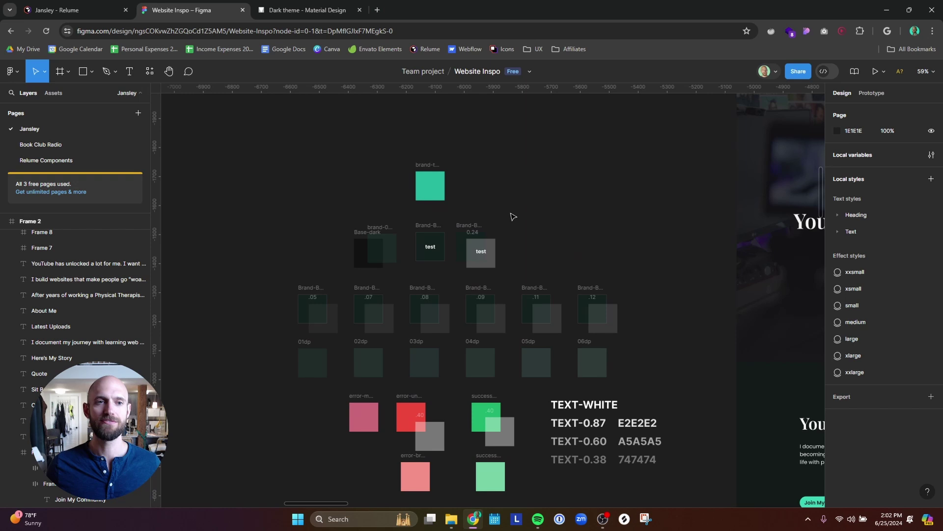
{"action": "left_click", "coordinate": [297, 10]}
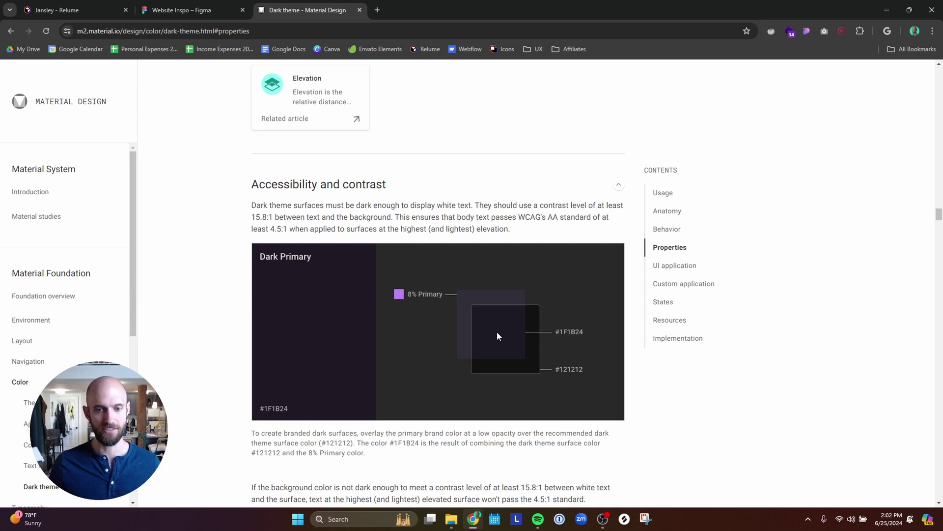
Step: Scroll through the Properties and UI application sections to the 00dp–24dp elevation overlay table
{"action": "scroll", "coordinate": [499, 334], "scroll_direction": "down", "scroll_amount": 20}
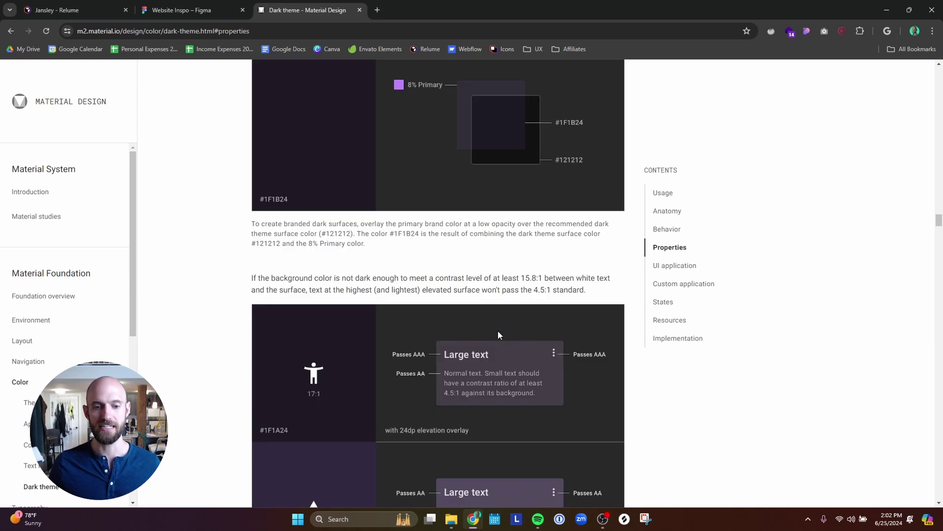
{"action": "scroll", "coordinate": [497, 335], "scroll_direction": "down", "scroll_amount": 7}
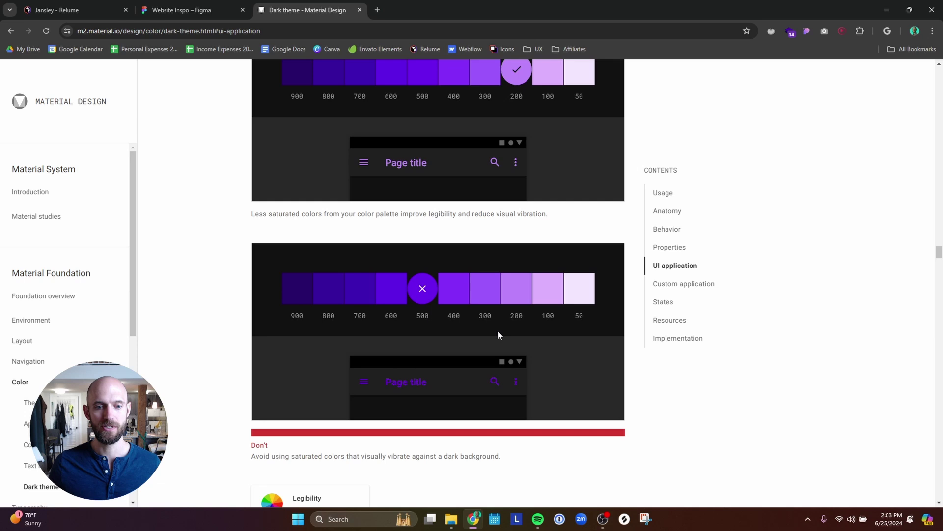
{"action": "scroll", "coordinate": [497, 334], "scroll_direction": "up", "scroll_amount": 7}
{"action": "scroll", "coordinate": [497, 343], "scroll_direction": "down", "scroll_amount": 2}
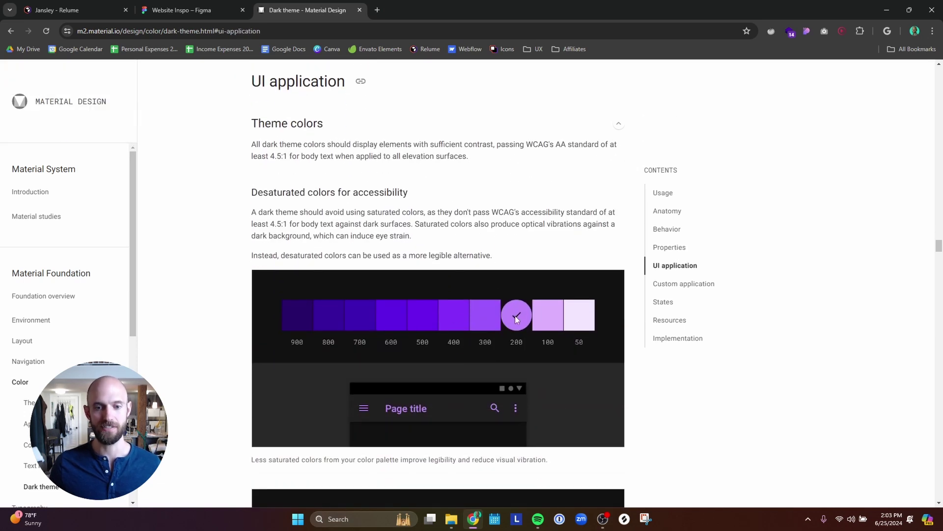
{"action": "scroll", "coordinate": [515, 316], "scroll_direction": "up", "scroll_amount": 15}
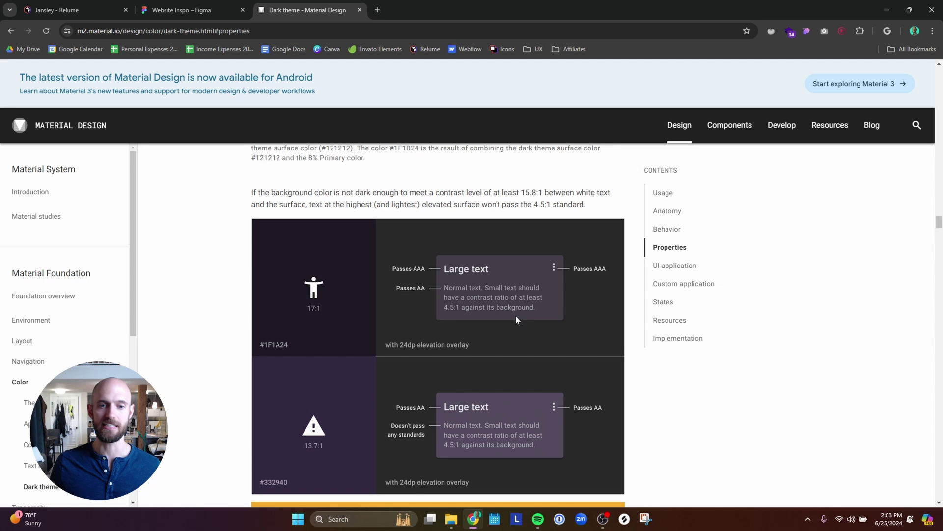
{"action": "scroll", "coordinate": [516, 319], "scroll_direction": "up", "scroll_amount": 12}
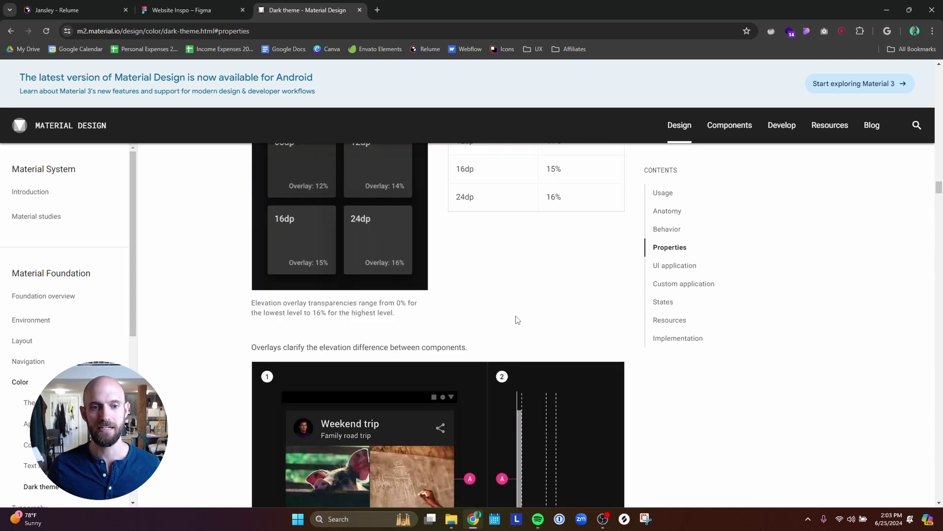
{"action": "scroll", "coordinate": [516, 320], "scroll_direction": "up", "scroll_amount": 6}
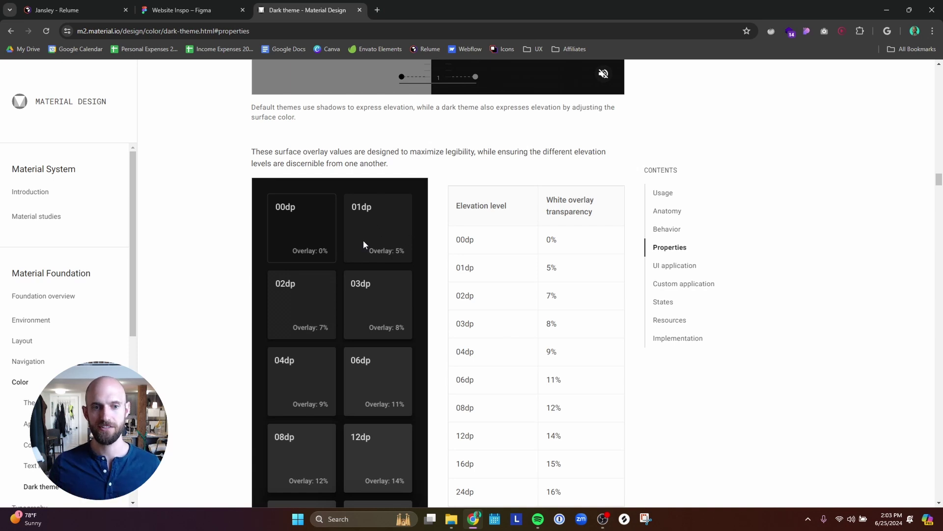
{"action": "scroll", "coordinate": [364, 244], "scroll_direction": "down", "scroll_amount": 1}
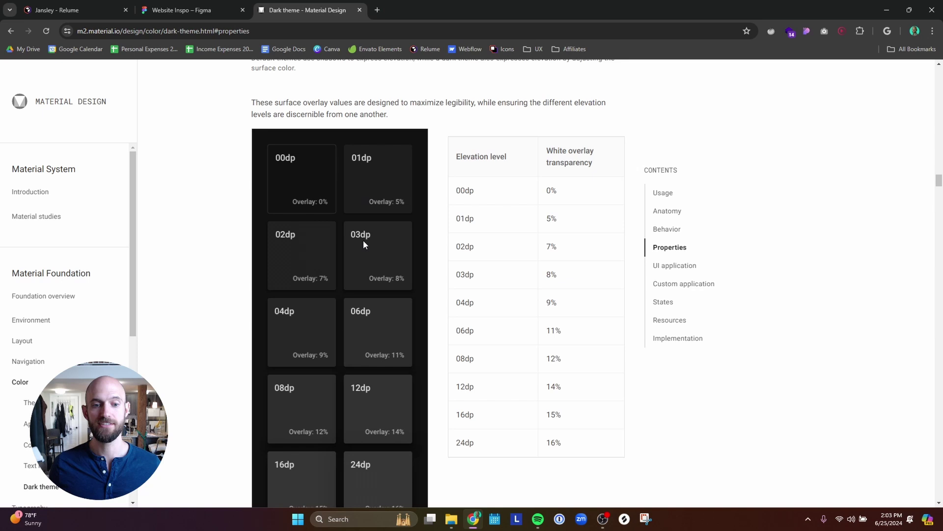
{"action": "left_click", "coordinate": [154, 6]}
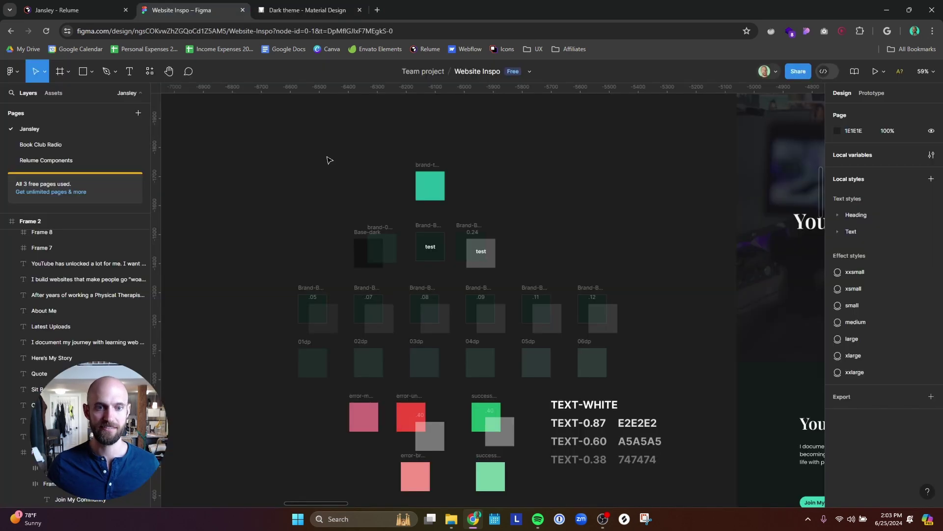
{"action": "scroll", "coordinate": [404, 191], "scroll_direction": "up", "scroll_amount": 5}
{"action": "left_click", "coordinate": [432, 176]}
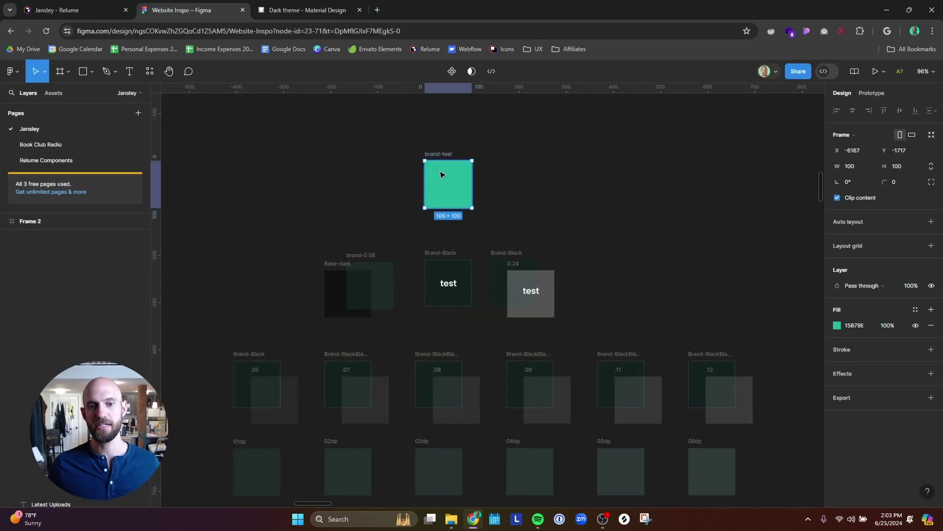
{"action": "left_click", "coordinate": [512, 184]}
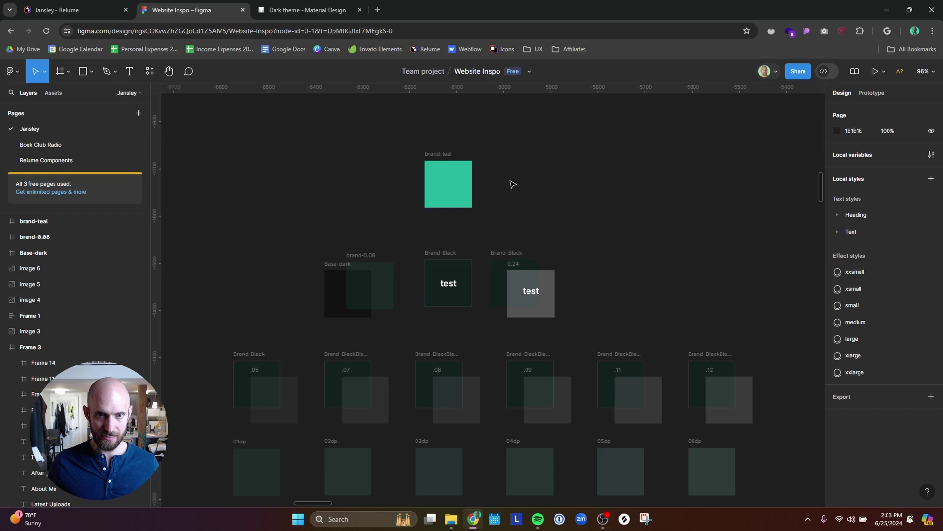
{"action": "left_click", "coordinate": [454, 174]}
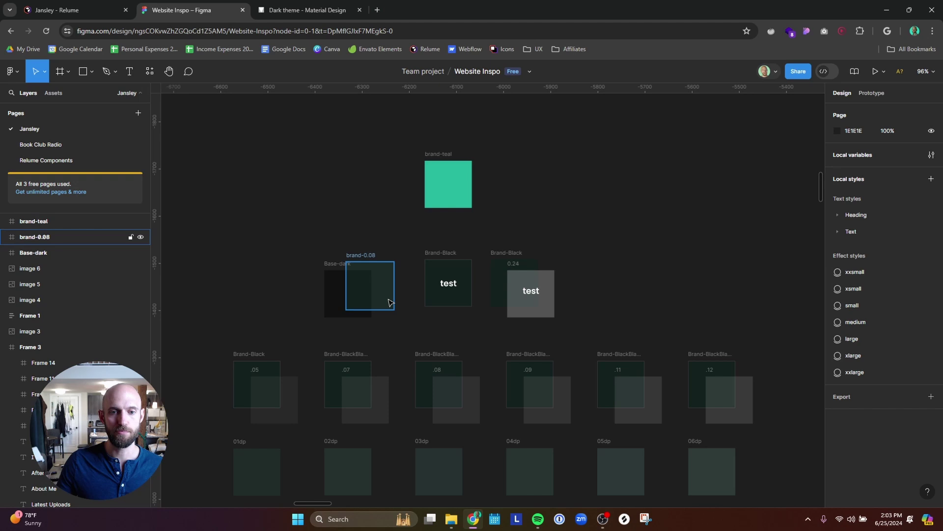
{"action": "left_click", "coordinate": [389, 303]}
{"action": "key", "text": "Escape"}
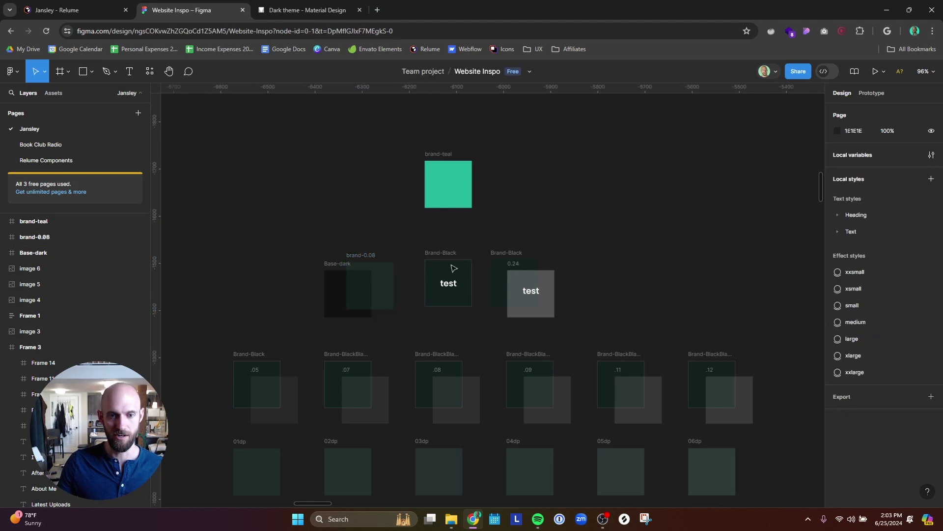
{"action": "left_click", "coordinate": [453, 267]}
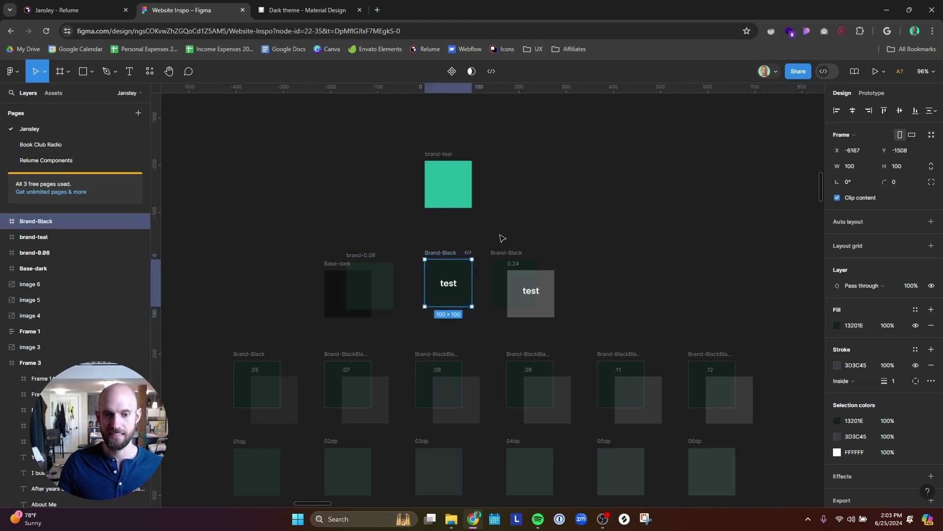
{"action": "left_click", "coordinate": [521, 231]}
{"action": "left_click_drag", "start_coordinate": [516, 233], "coordinate": [550, 122]}
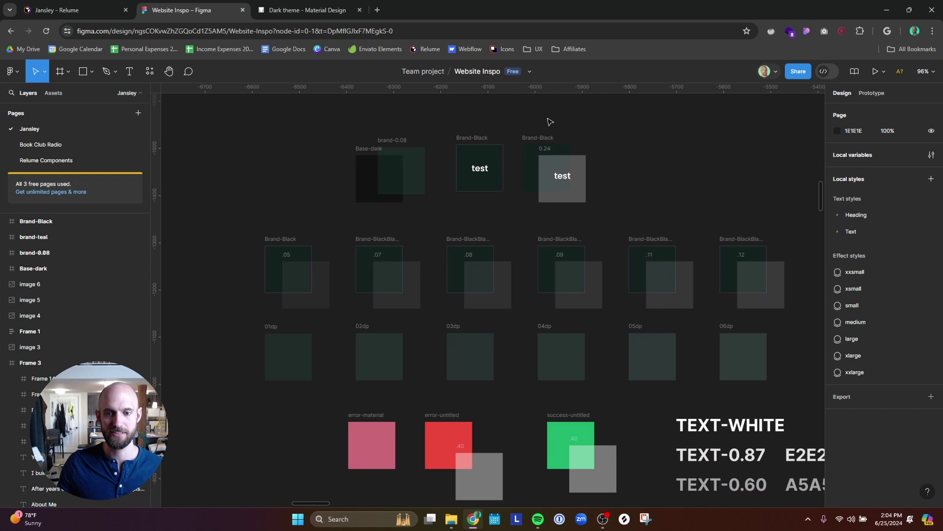
{"action": "left_click", "coordinate": [317, 298]}
{"action": "left_click", "coordinate": [394, 306]}
{"action": "left_click", "coordinate": [491, 303]}
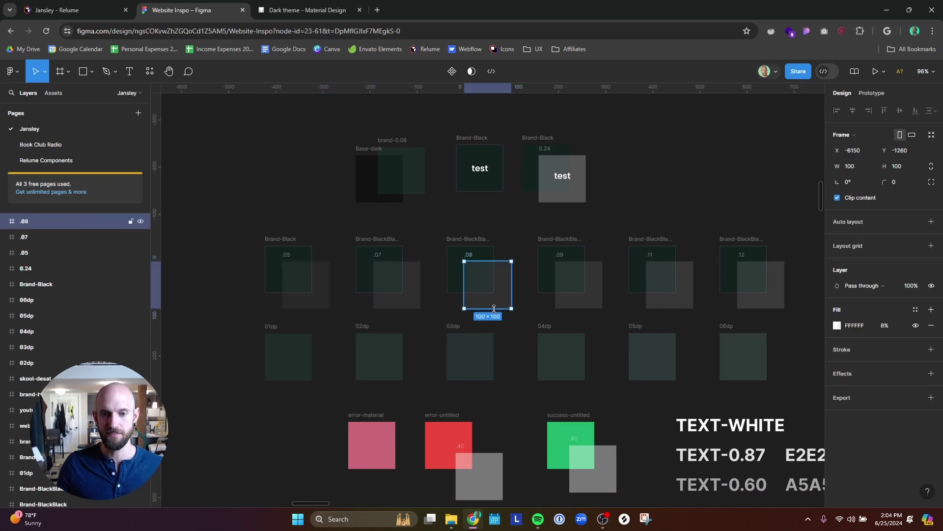
{"action": "left_click", "coordinate": [582, 304]}
{"action": "left_click", "coordinate": [673, 303]}
{"action": "left_click", "coordinate": [756, 302]}
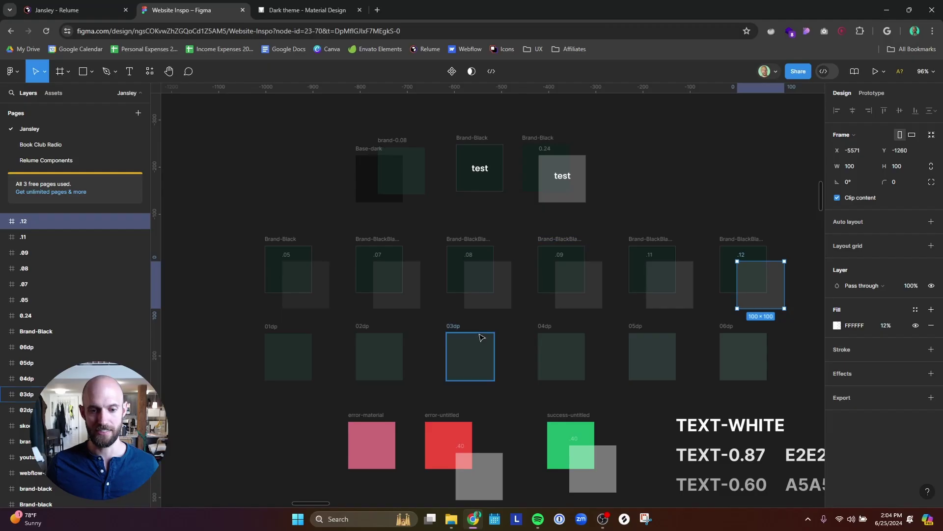
{"action": "left_click", "coordinate": [449, 434]}
{"action": "left_click", "coordinate": [560, 432]}
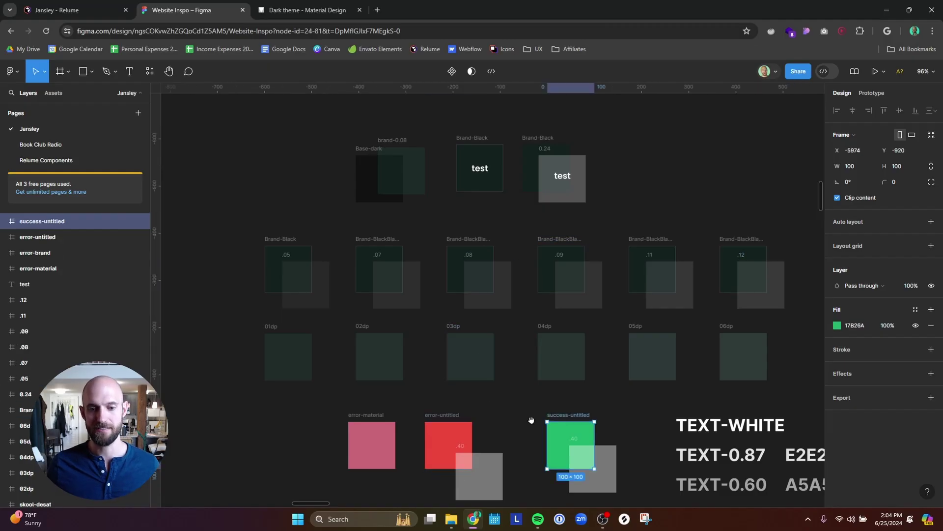
{"action": "scroll", "coordinate": [531, 420], "scroll_direction": "down", "scroll_amount": 5}
{"action": "scroll", "coordinate": [503, 323], "scroll_direction": "right", "scroll_amount": 1}
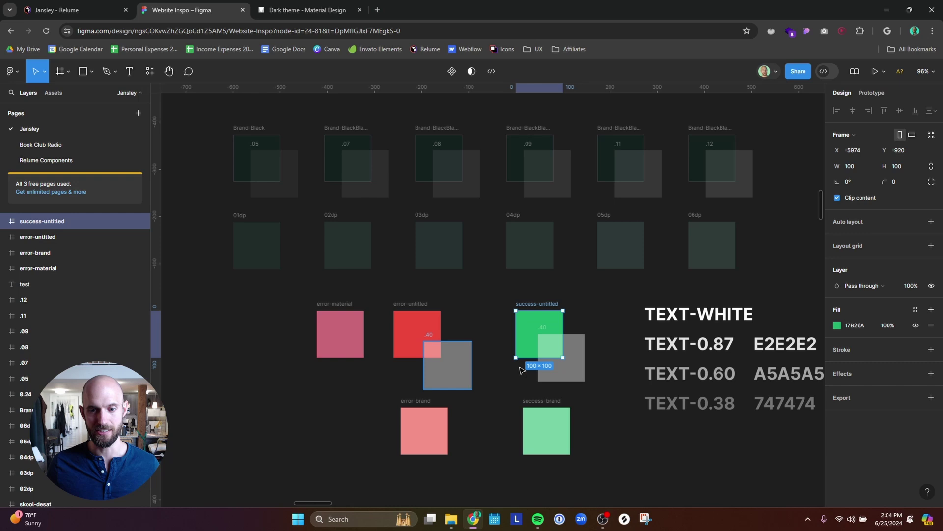
{"action": "left_click", "coordinate": [435, 428]}
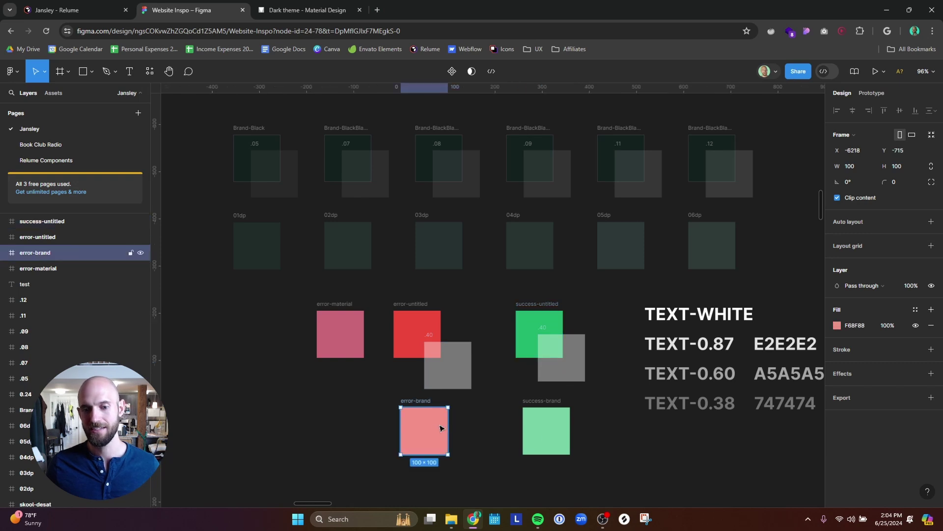
{"action": "left_click", "coordinate": [543, 437]}
{"action": "left_click", "coordinate": [598, 445]}
{"action": "left_click_drag", "start_coordinate": [598, 444], "coordinate": [400, 407]}
{"action": "left_click", "coordinate": [362, 413]}
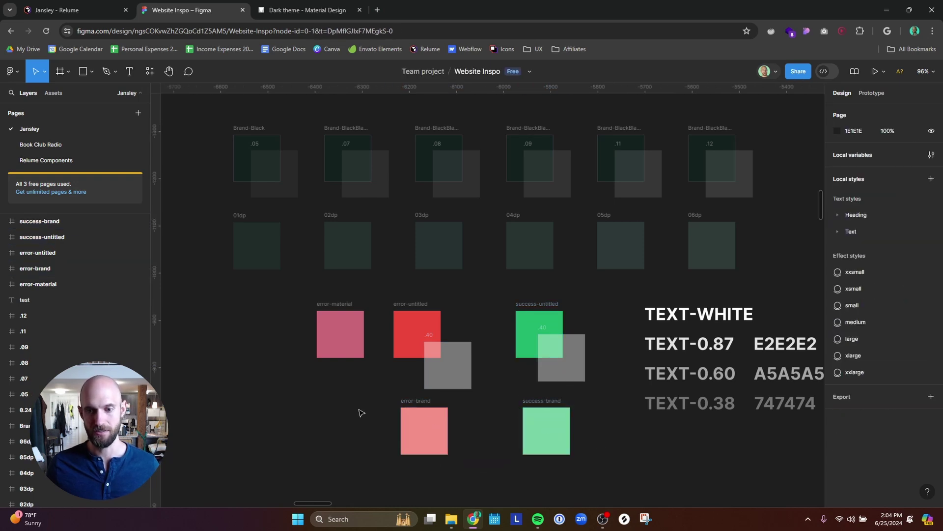
{"action": "scroll", "coordinate": [541, 246], "scroll_direction": "right", "scroll_amount": 5}
{"action": "scroll", "coordinate": [540, 245], "scroll_direction": "down", "scroll_amount": 3}
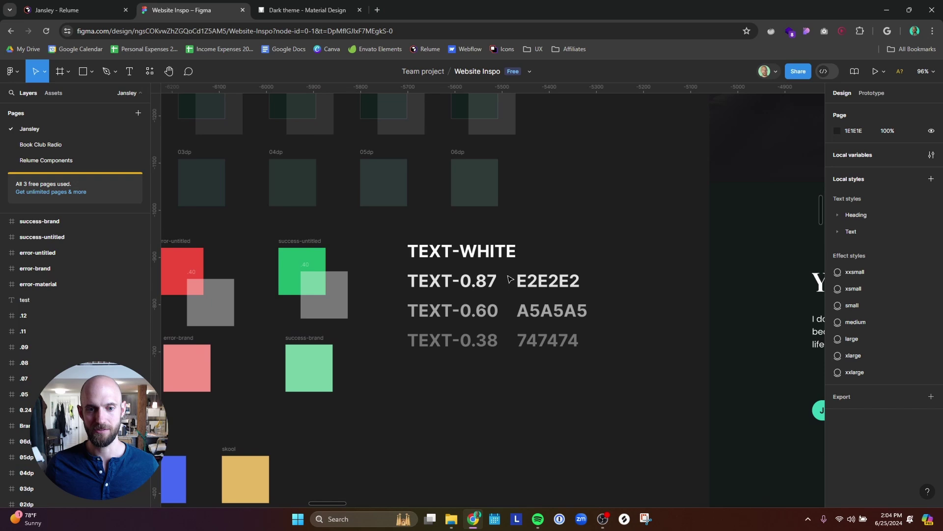
{"action": "left_click", "coordinate": [491, 284]}
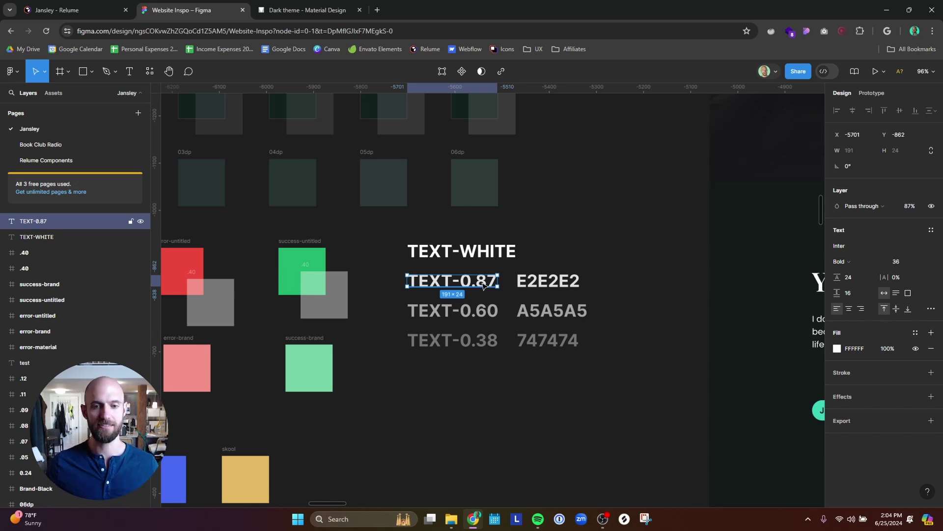
{"action": "left_click", "coordinate": [474, 311]}
{"action": "left_click", "coordinate": [470, 341]}
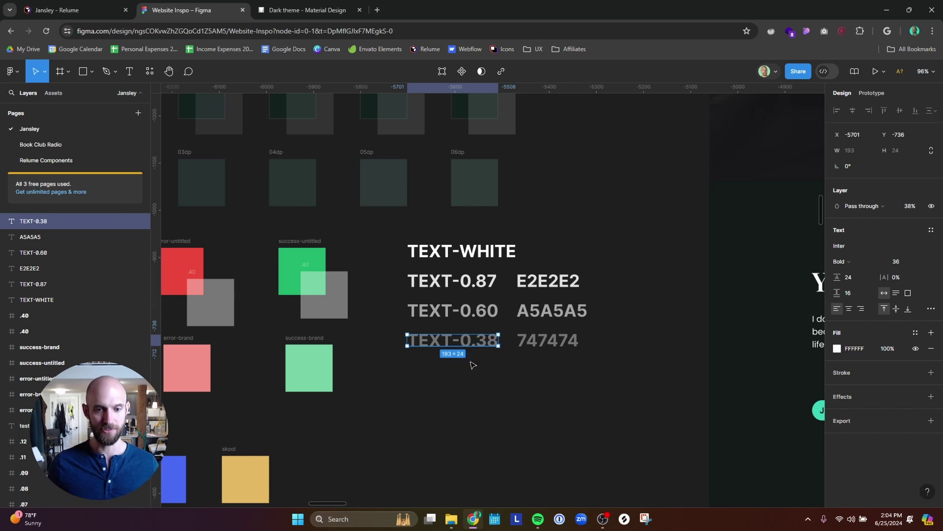
{"action": "scroll", "coordinate": [422, 373], "scroll_direction": "down", "scroll_amount": 5}
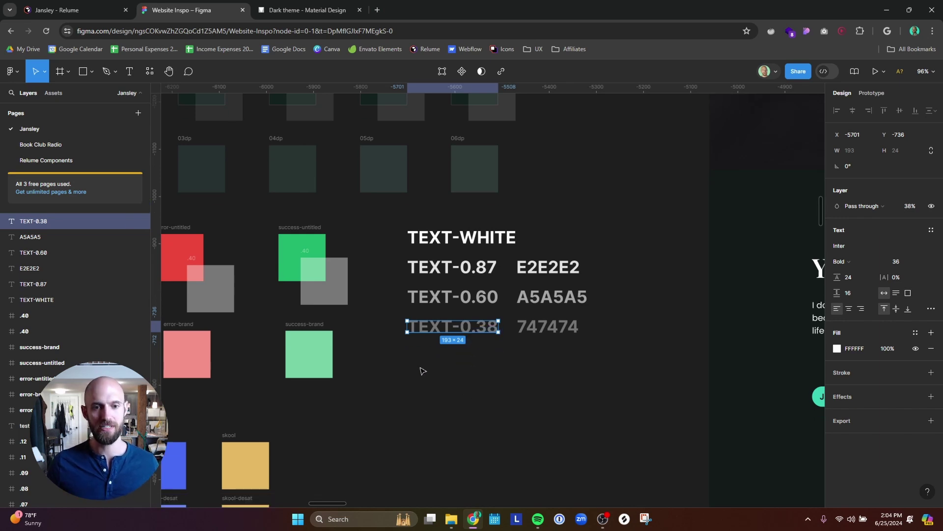
{"action": "left_click", "coordinate": [398, 341]}
{"action": "scroll", "coordinate": [399, 374], "scroll_direction": "up", "scroll_amount": 5}
{"action": "scroll", "coordinate": [399, 374], "scroll_direction": "left", "scroll_amount": 4}
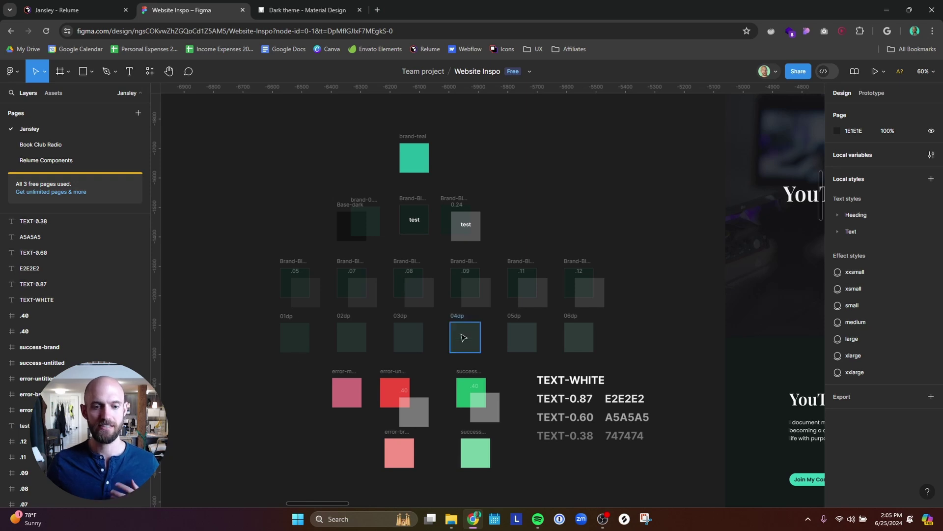
{"action": "left_click", "coordinate": [566, 382]}
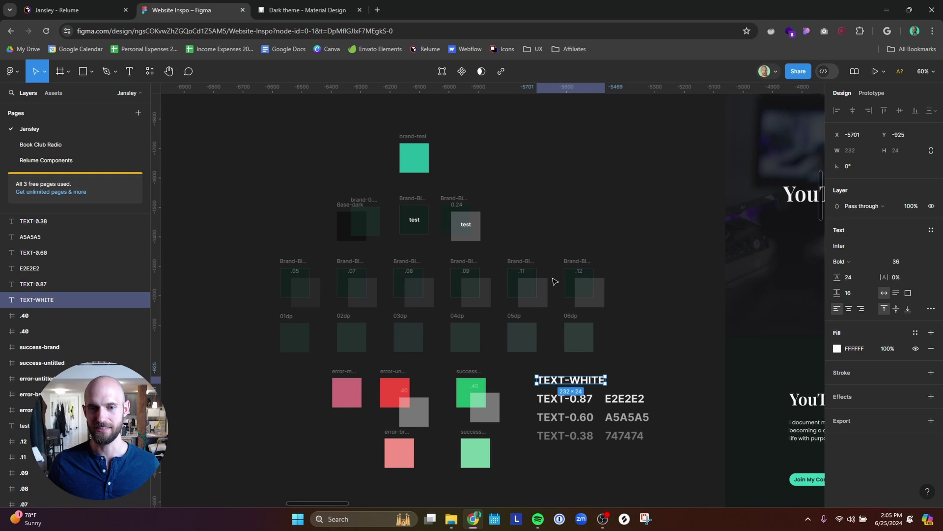
{"action": "left_click", "coordinate": [546, 234]}
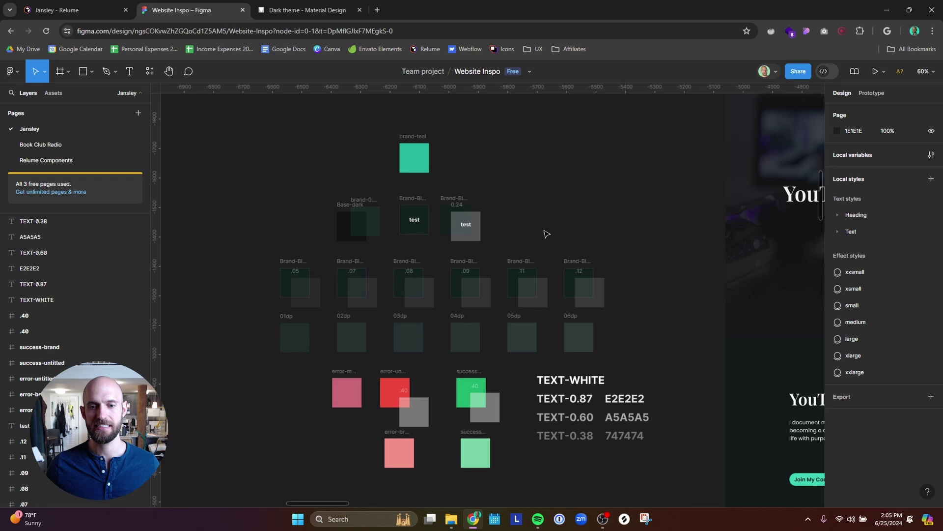
{"action": "left_click", "coordinate": [74, 10]}
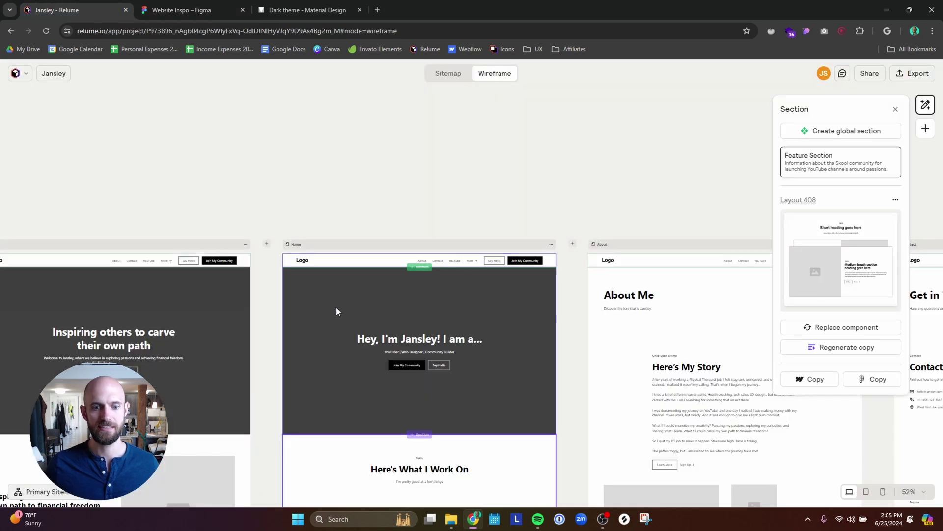
{"action": "scroll", "coordinate": [357, 333], "scroll_direction": "up", "scroll_amount": 3}
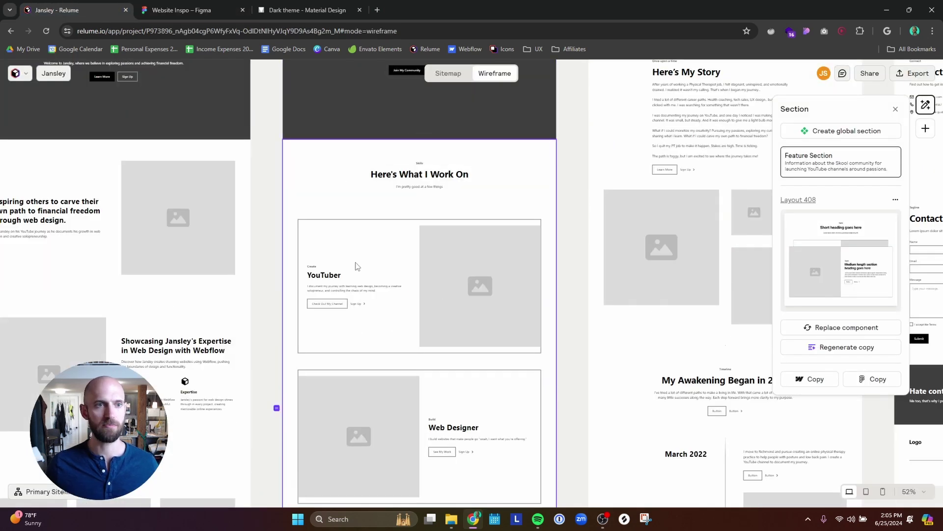
{"action": "scroll", "coordinate": [357, 265], "scroll_direction": "down", "scroll_amount": 5}
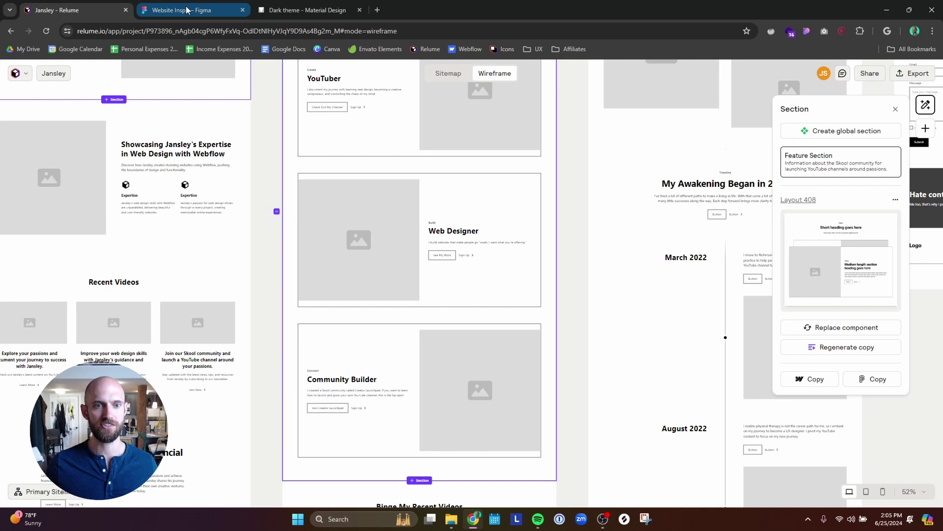
{"action": "scroll", "coordinate": [349, 242], "scroll_direction": "up", "scroll_amount": 10}
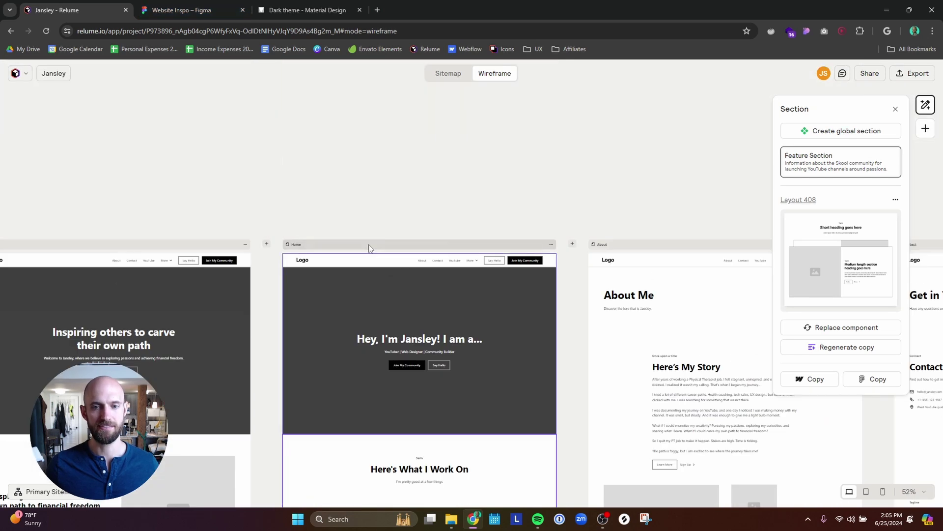
{"action": "left_click", "coordinate": [882, 384]}
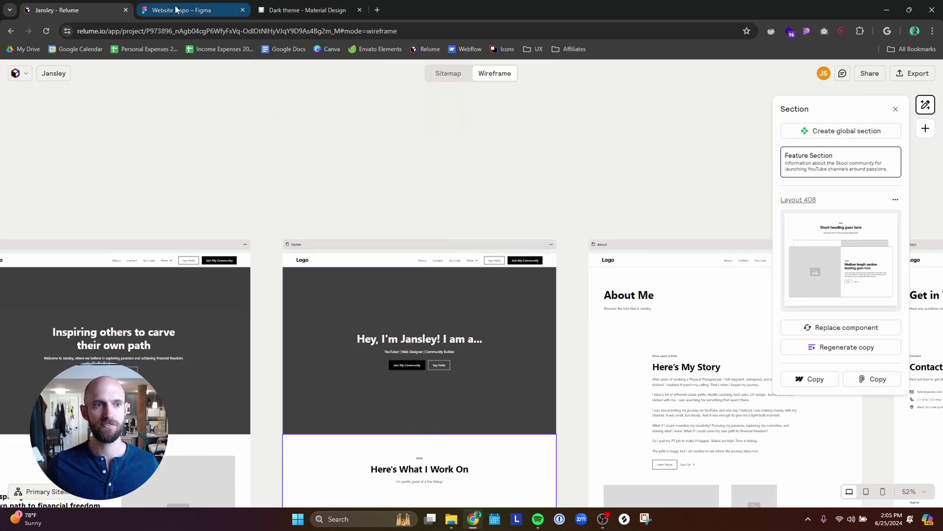
{"action": "left_click", "coordinate": [176, 10]}
{"action": "scroll", "coordinate": [610, 242], "scroll_direction": "right", "scroll_amount": 5}
{"action": "scroll", "coordinate": [610, 241], "scroll_direction": "down", "scroll_amount": 5}
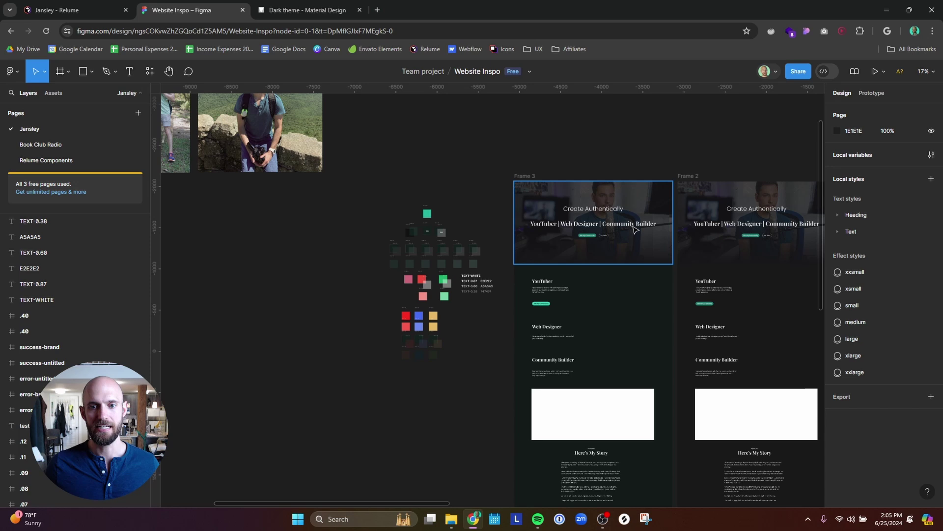
{"action": "scroll", "coordinate": [604, 226], "scroll_direction": "right", "scroll_amount": 10}
{"action": "scroll", "coordinate": [600, 217], "scroll_direction": "up", "scroll_amount": 5}
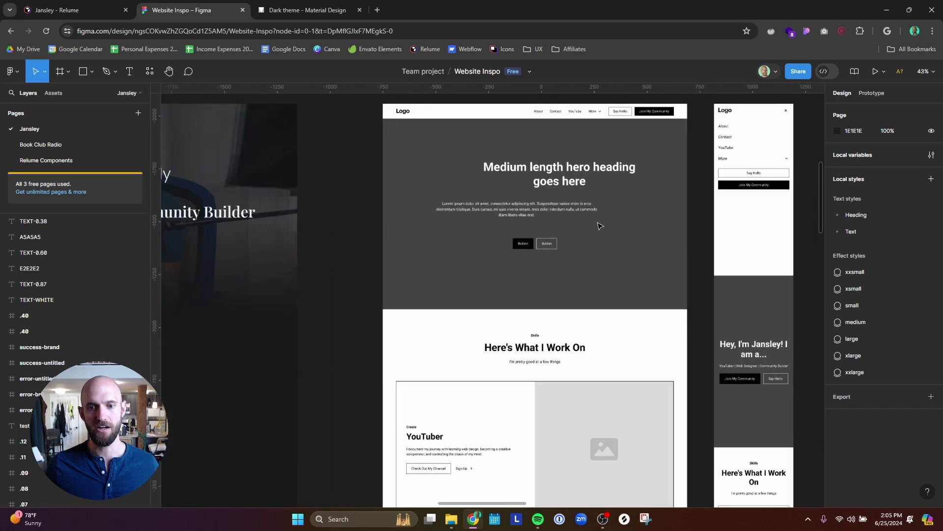
{"action": "left_click", "coordinate": [541, 348]}
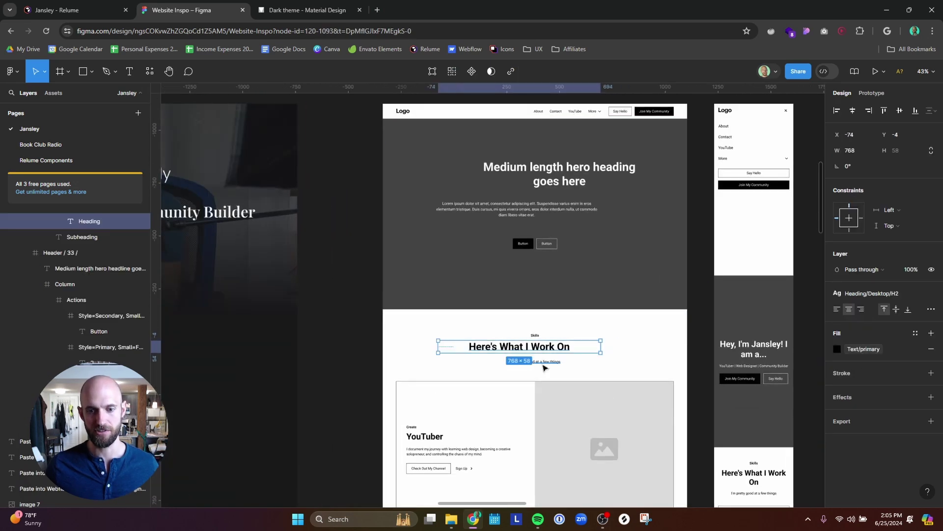
{"action": "scroll", "coordinate": [516, 388], "scroll_direction": "down", "scroll_amount": 5}
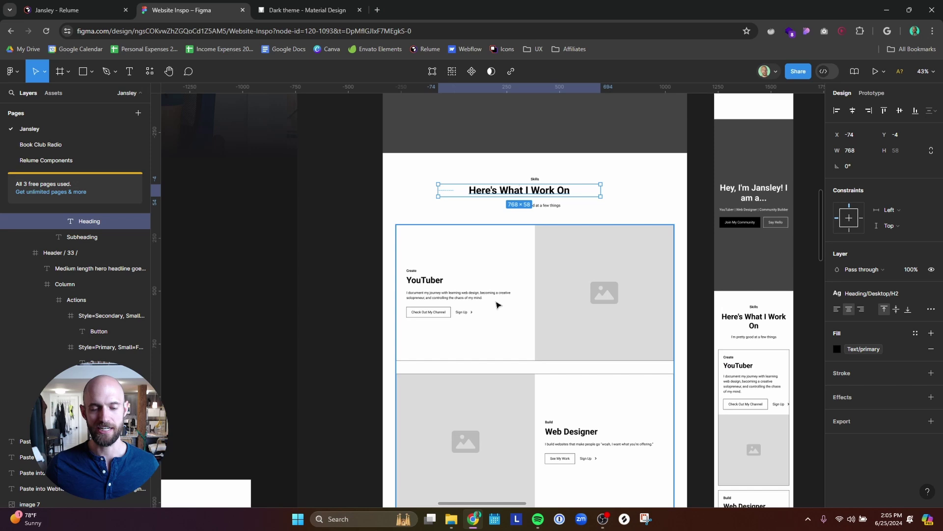
{"action": "scroll", "coordinate": [466, 302], "scroll_direction": "down", "scroll_amount": 3}
{"action": "left_click", "coordinate": [206, 231]}
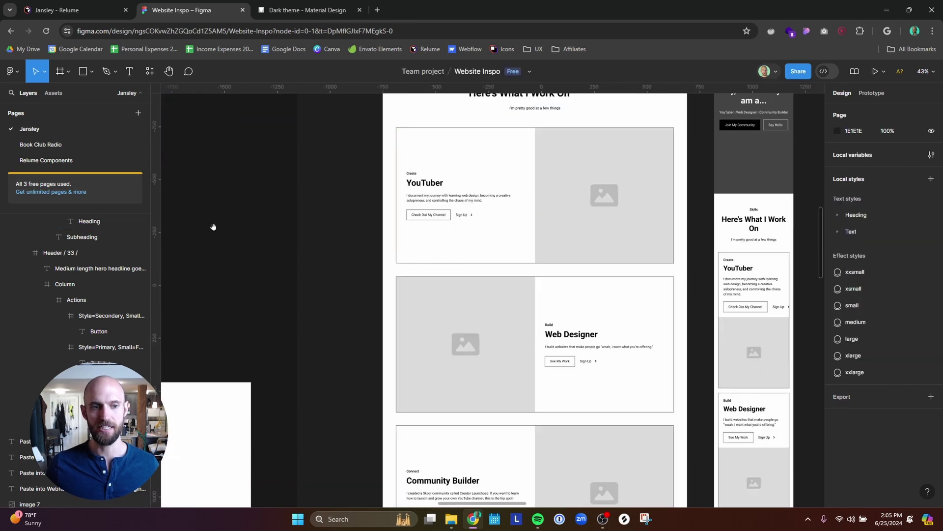
{"action": "scroll", "coordinate": [546, 318], "scroll_direction": "left", "scroll_amount": 10}
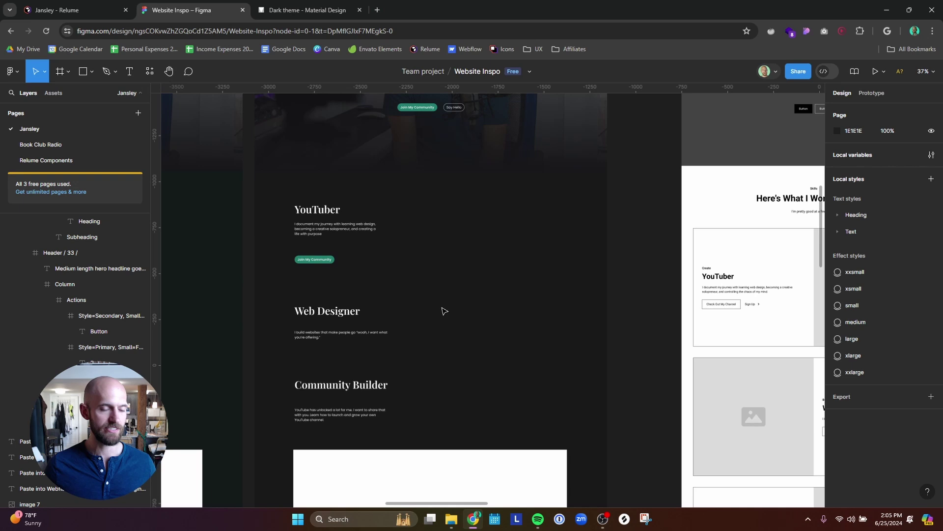
{"action": "scroll", "coordinate": [392, 270], "scroll_direction": "left", "scroll_amount": 10}
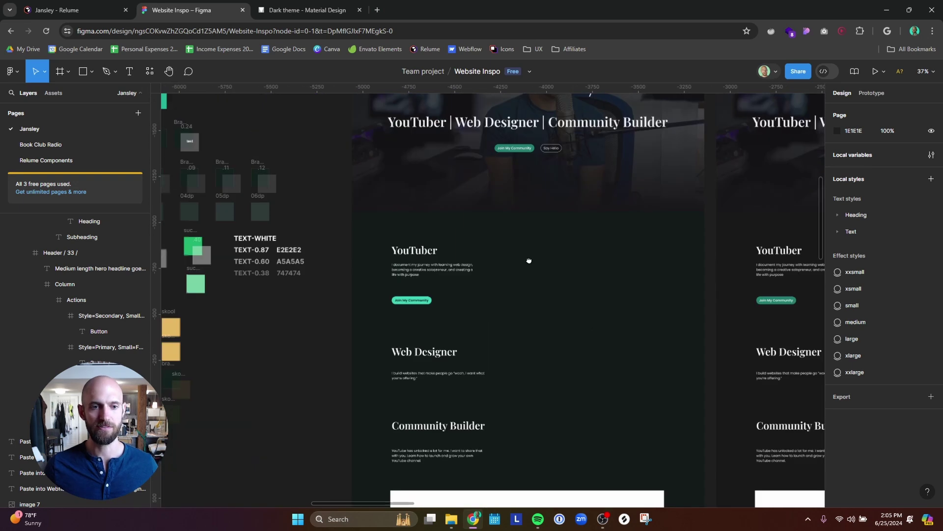
{"action": "scroll", "coordinate": [398, 293], "scroll_direction": "up", "scroll_amount": 5}
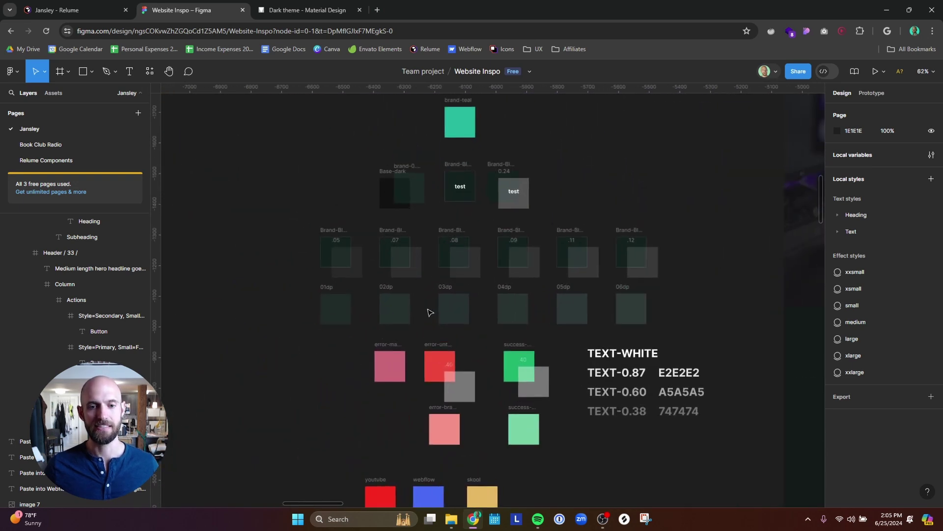
{"action": "scroll", "coordinate": [575, 255], "scroll_direction": "up", "scroll_amount": 2}
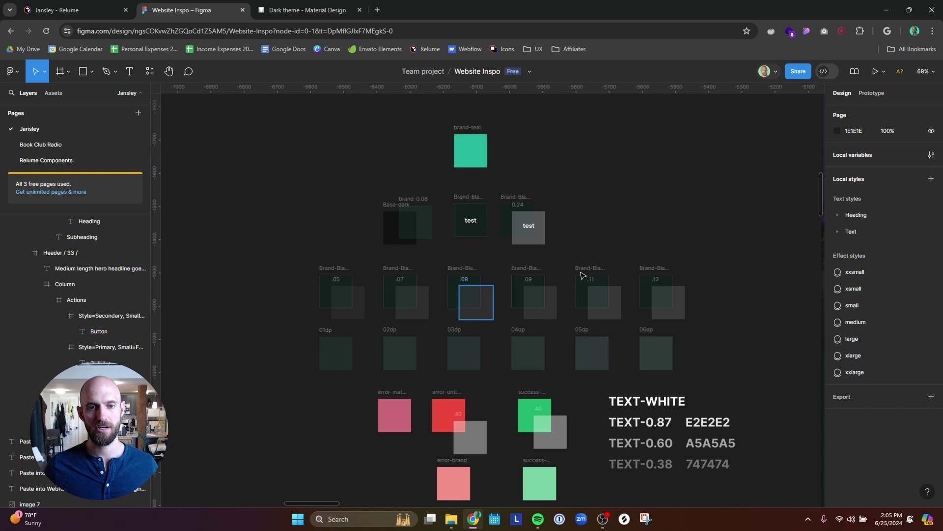
{"action": "scroll", "coordinate": [480, 319], "scroll_direction": "down", "scroll_amount": 2}
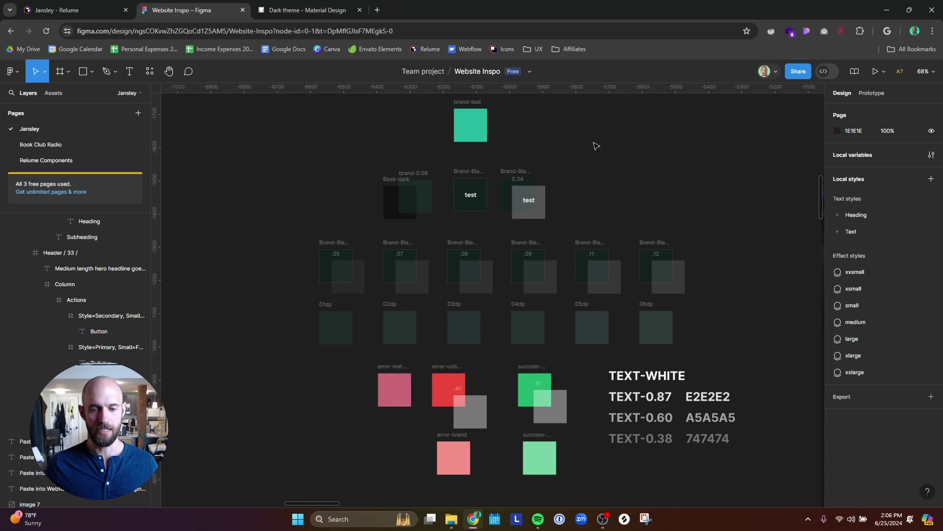
{"action": "left_click_drag", "start_coordinate": [623, 169], "coordinate": [370, 180]}
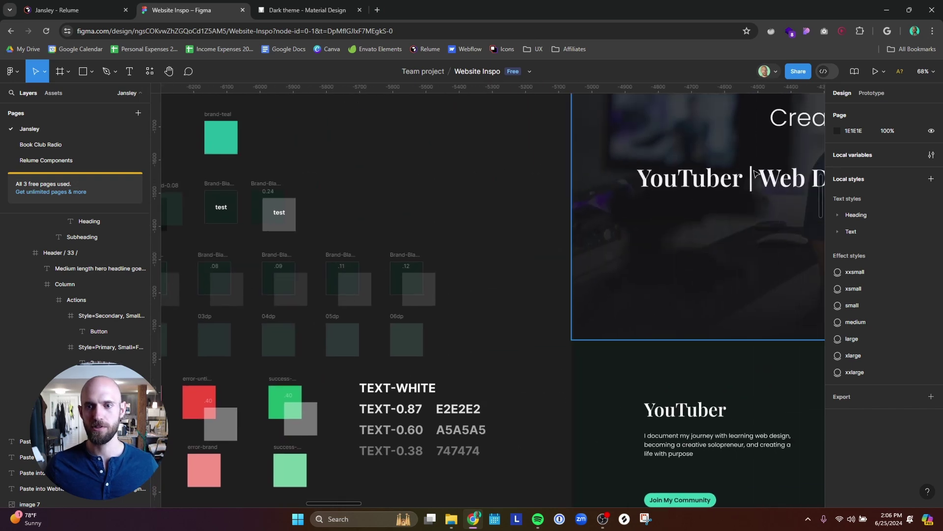